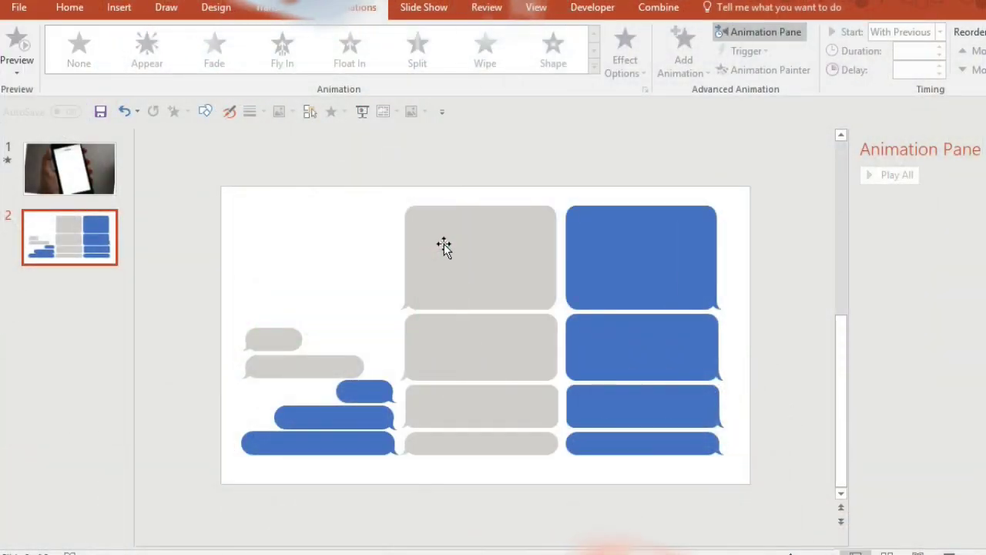
Step: Move the top grey bubble left and place the small blue bubble up beside it
drag(442, 244, 303, 228)
drag(378, 390, 461, 202)
scroll(380, 242, up, 3)
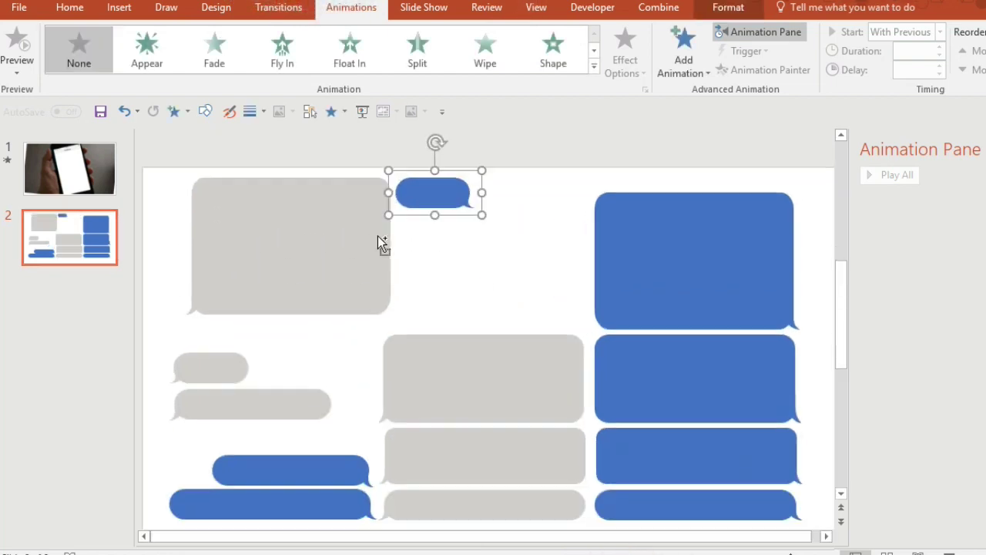
Step: Select the blue bubble's tail inside its group and shift it slightly to the right
click(389, 208)
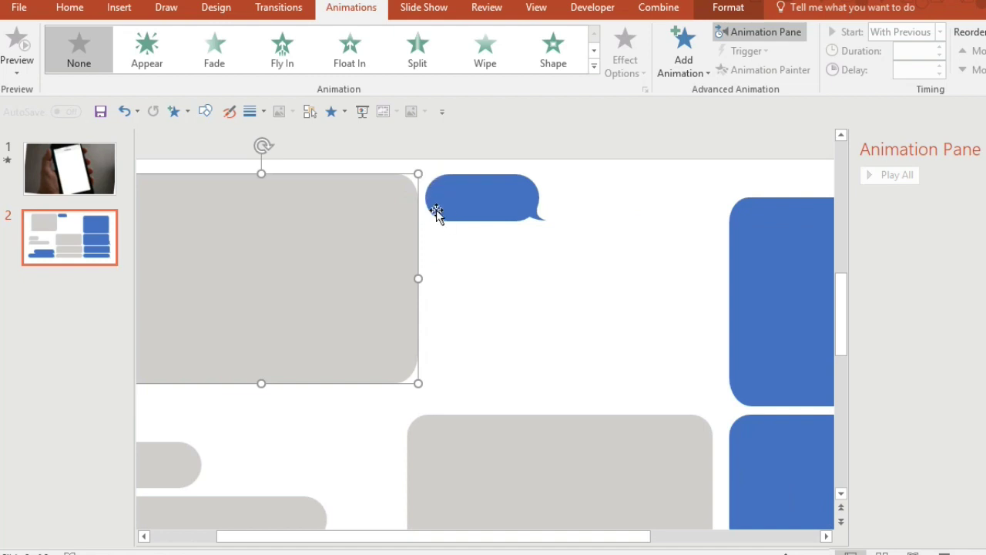
click(493, 218)
click(507, 204)
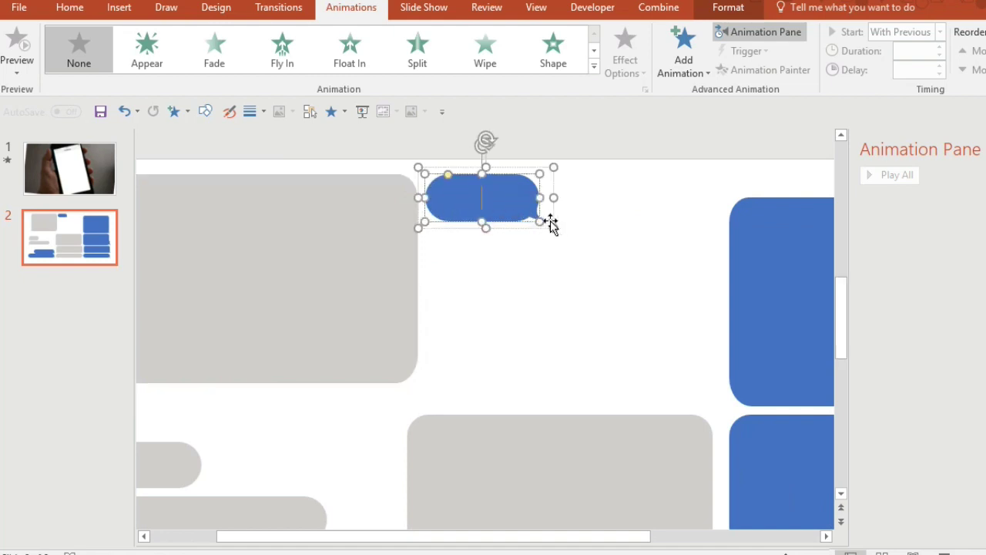
click(568, 222)
scroll(555, 223, down, 1)
click(535, 194)
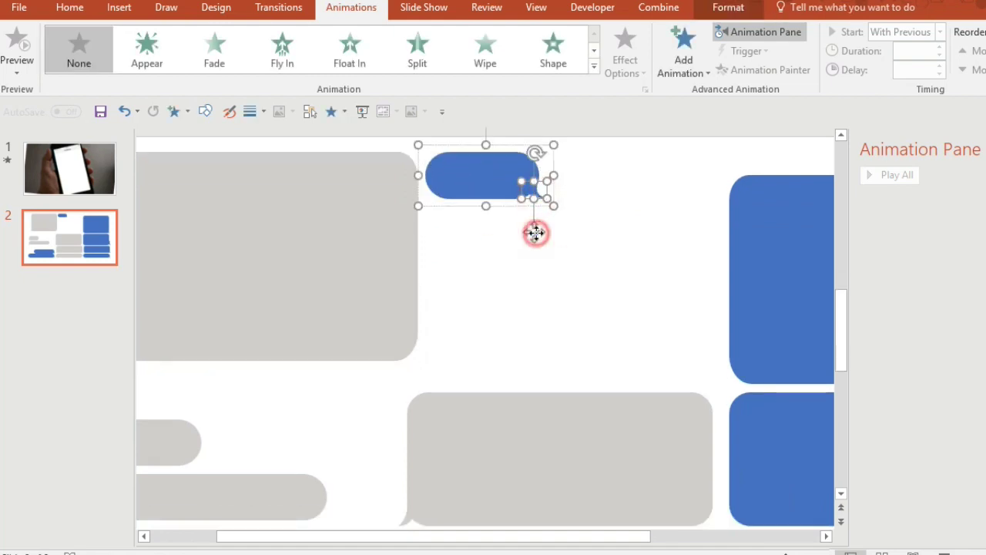
drag(535, 233, 554, 232)
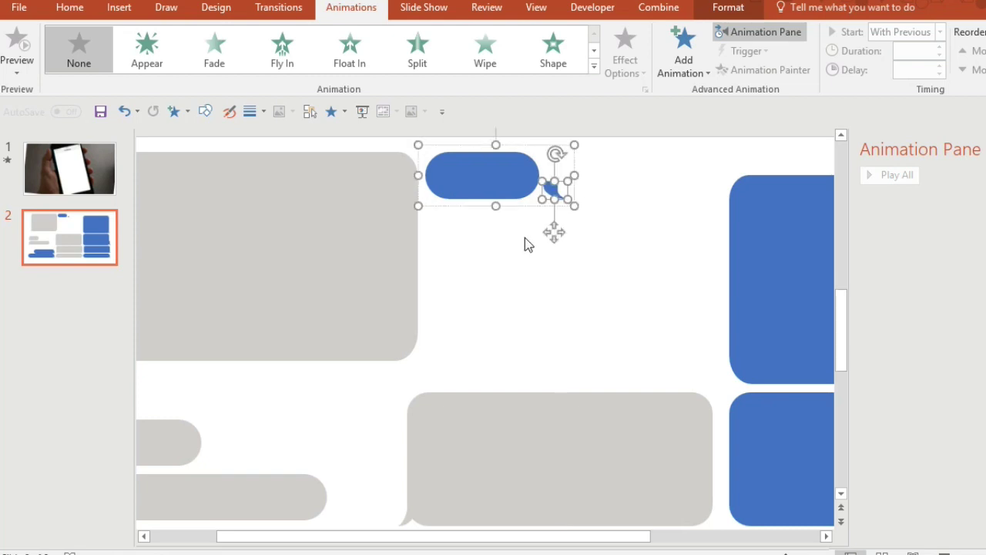
Step: Reselect the whole blue bubble group and open the Insert Shapes gallery
scroll(601, 332, down, 3)
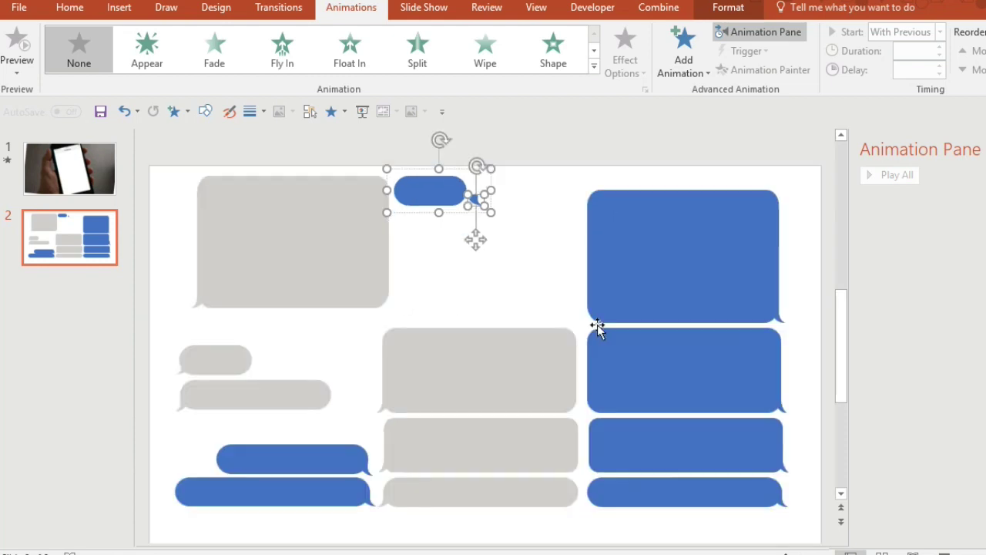
click(503, 307)
click(427, 174)
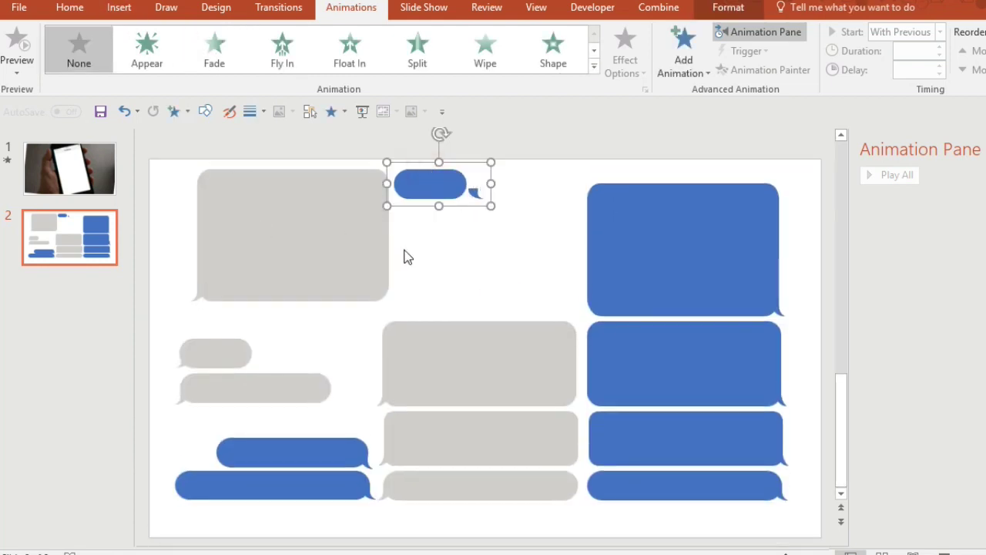
click(118, 7)
click(274, 54)
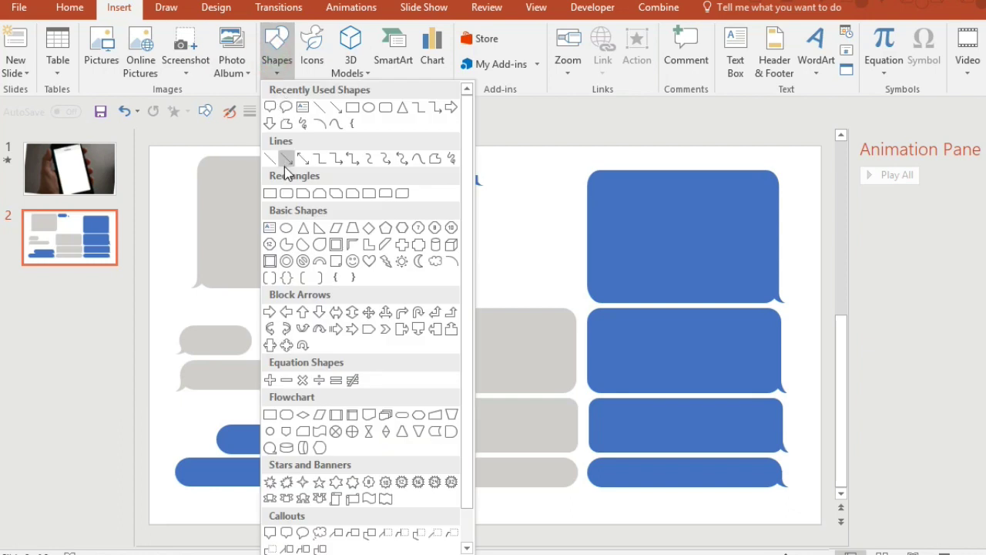
Step: Draw a large rounded rectangle over the grey bubble, adjusting its size, corner rounding and position
click(286, 192)
drag(400, 208, 514, 268)
drag(471, 224, 253, 178)
drag(307, 228, 379, 284)
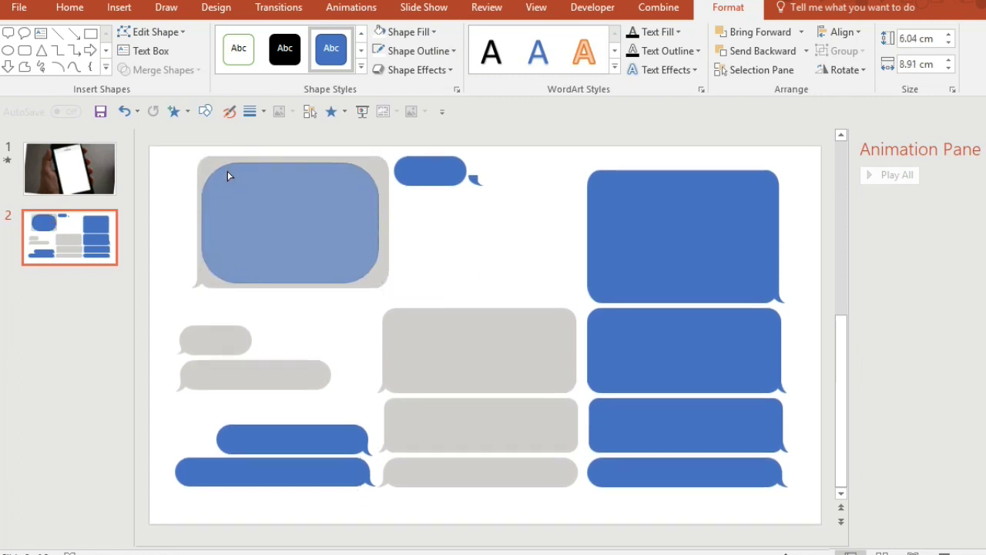
drag(227, 176, 209, 170)
drag(271, 209, 449, 241)
ctrl+scroll(449, 241, up, 5)
drag(497, 163, 475, 181)
Step: Duplicate the rectangle with Ctrl+D and shrink the original into a short bar behind its bottom-left corner
click(435, 335)
key(ctrl+d)
drag(433, 342, 475, 331)
click(341, 355)
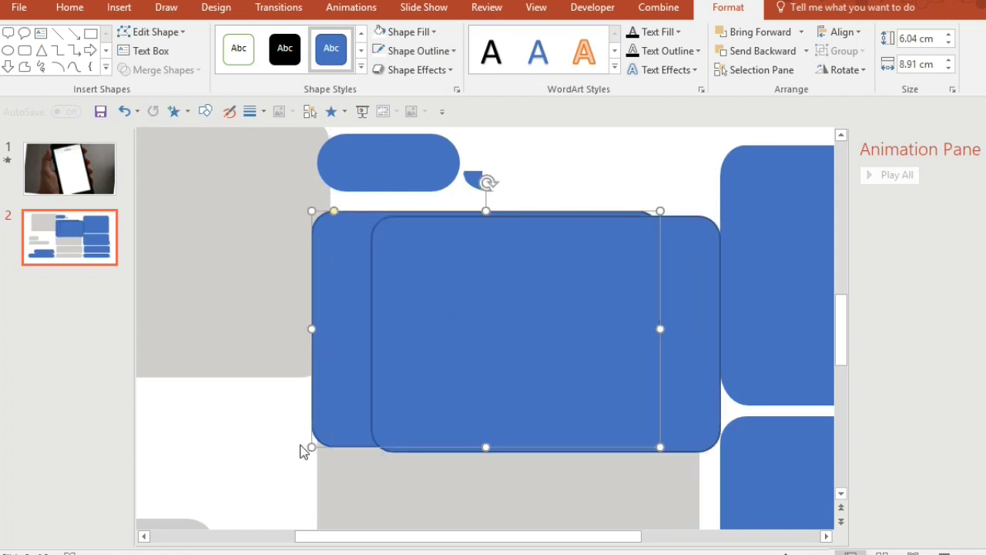
drag(311, 447, 293, 242)
drag(431, 319, 419, 296)
drag(303, 246, 362, 397)
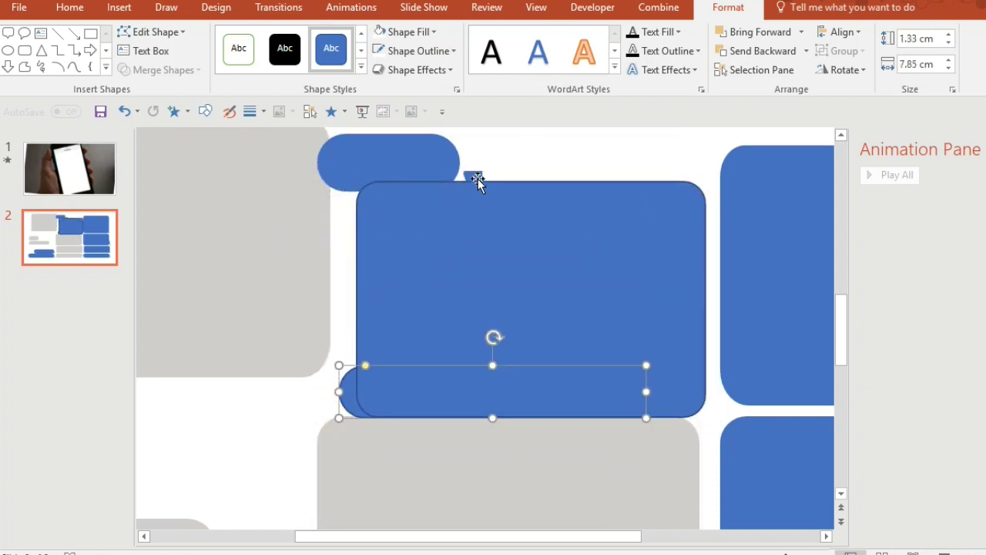
Step: Move the small blue bubble down beside the bar and select the large rectangle
drag(477, 176, 326, 398)
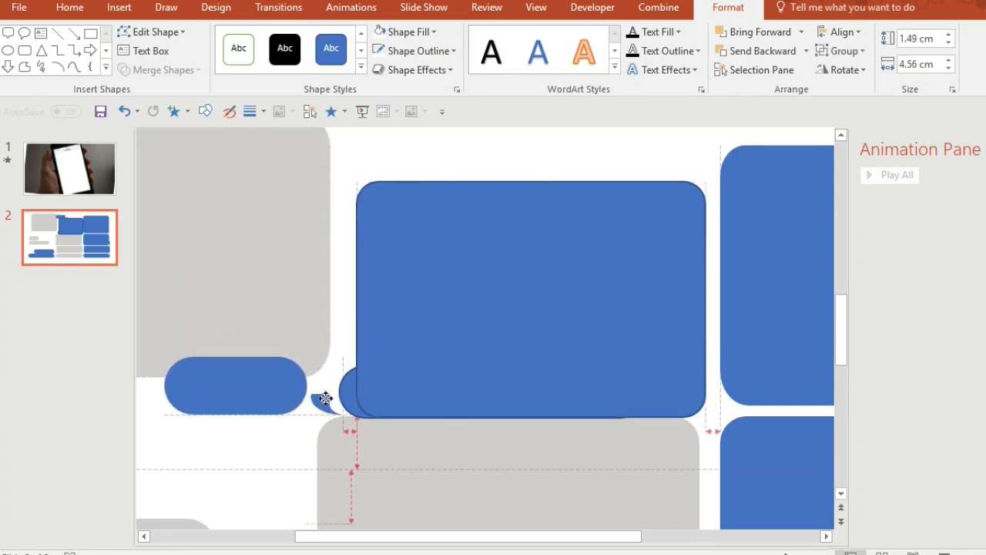
shift+click(366, 208)
click(339, 172)
click(407, 229)
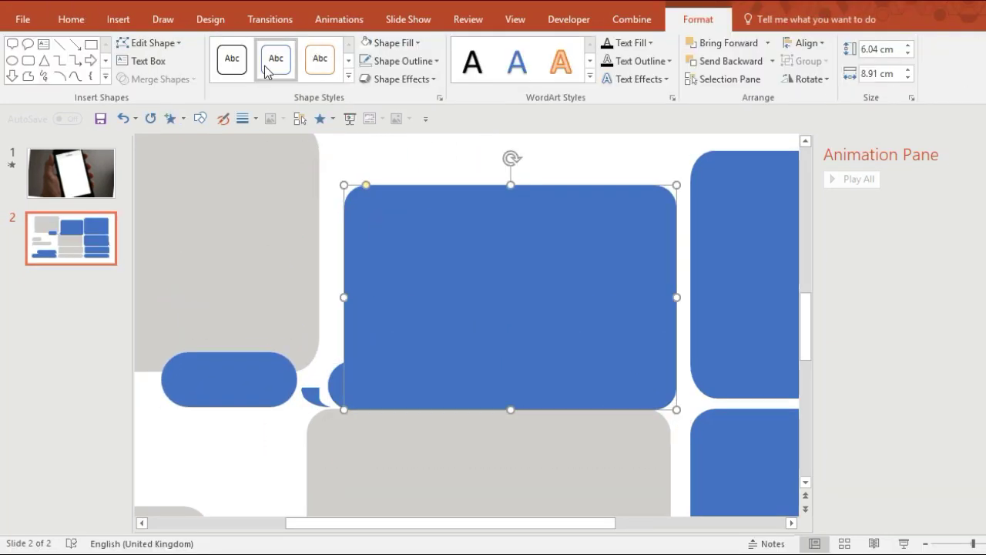
Step: Fill the large rectangle black, then subtract it from the short blue bar
click(393, 44)
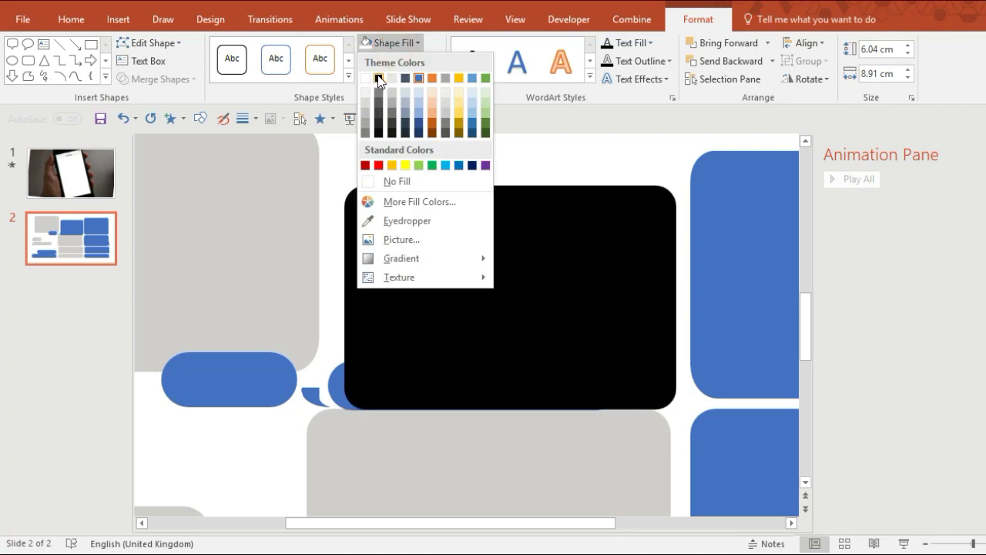
click(379, 78)
click(331, 324)
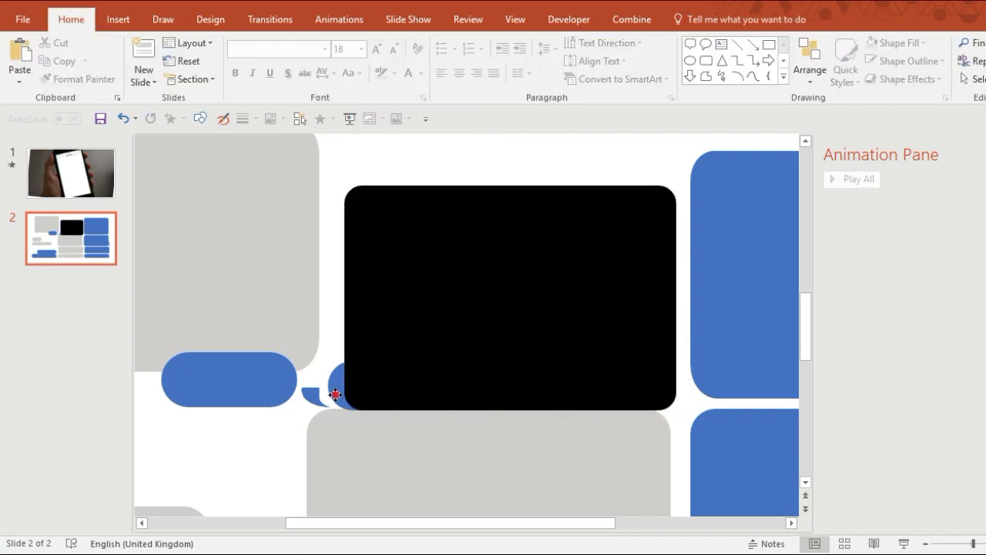
click(333, 400)
ctrl+click(404, 315)
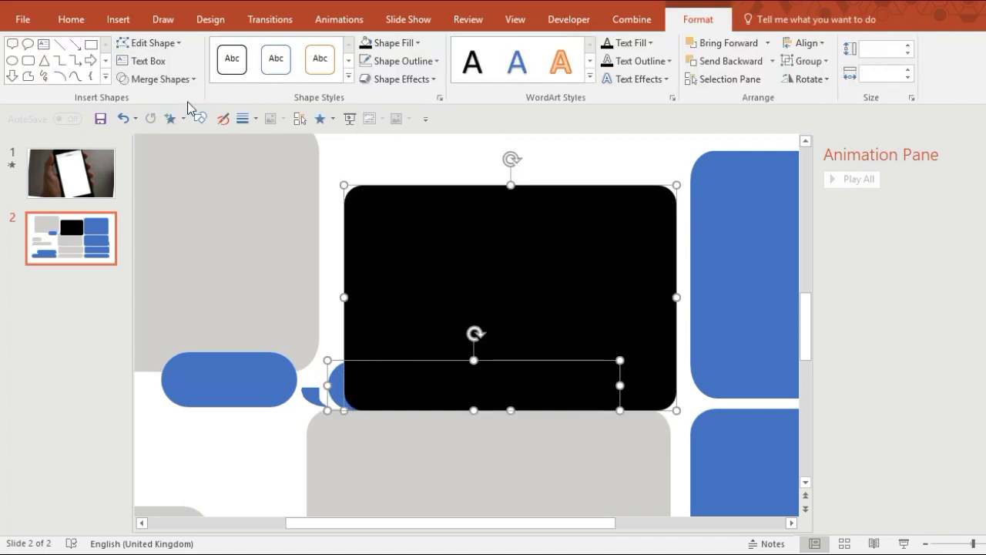
click(631, 19)
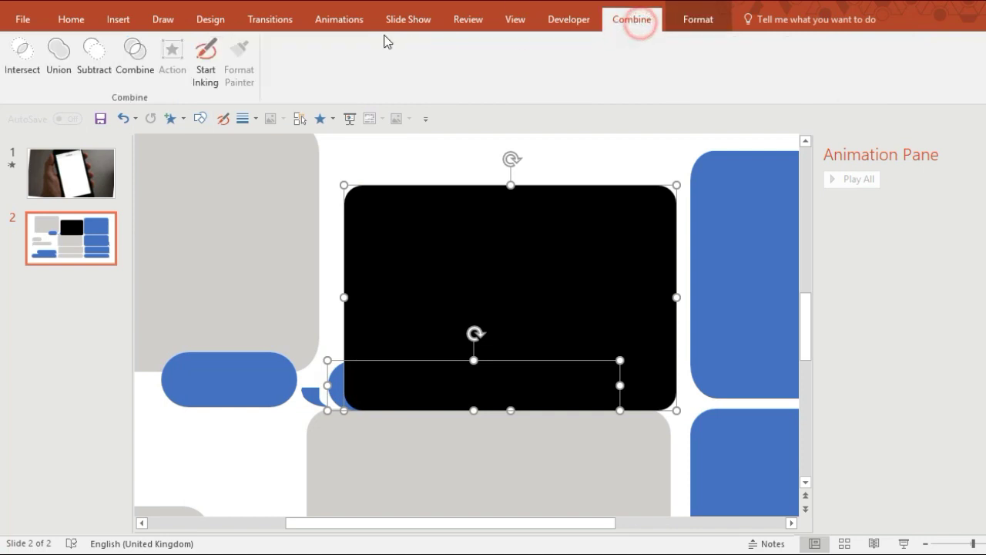
click(104, 53)
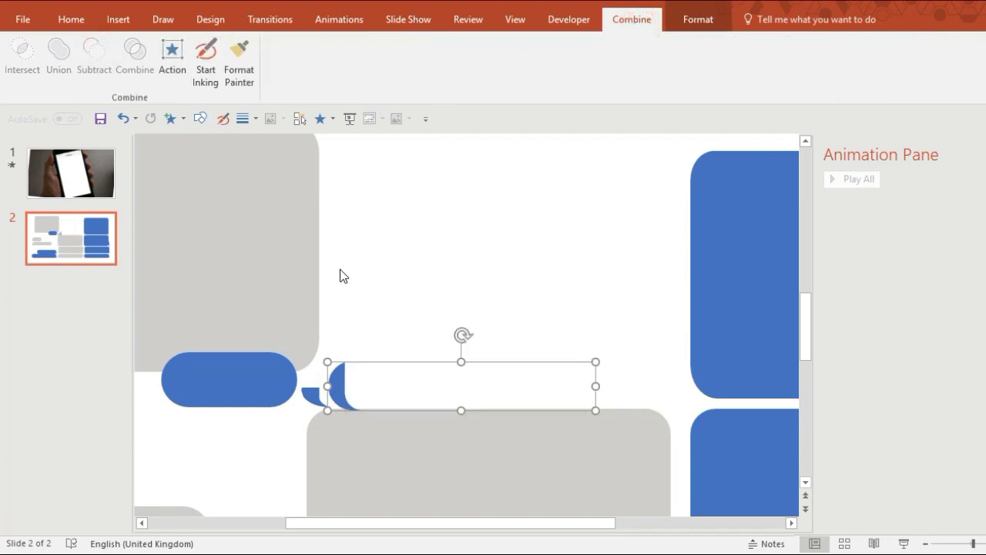
Step: Repeat the Subtract of the black rectangle from the bar and move the curved tail into place
click(374, 272)
click(332, 381)
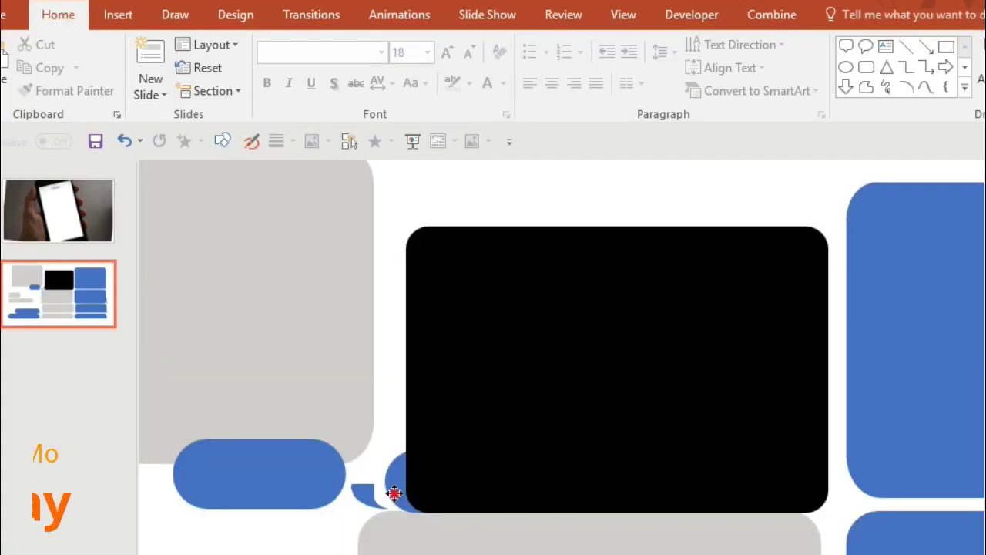
click(331, 400)
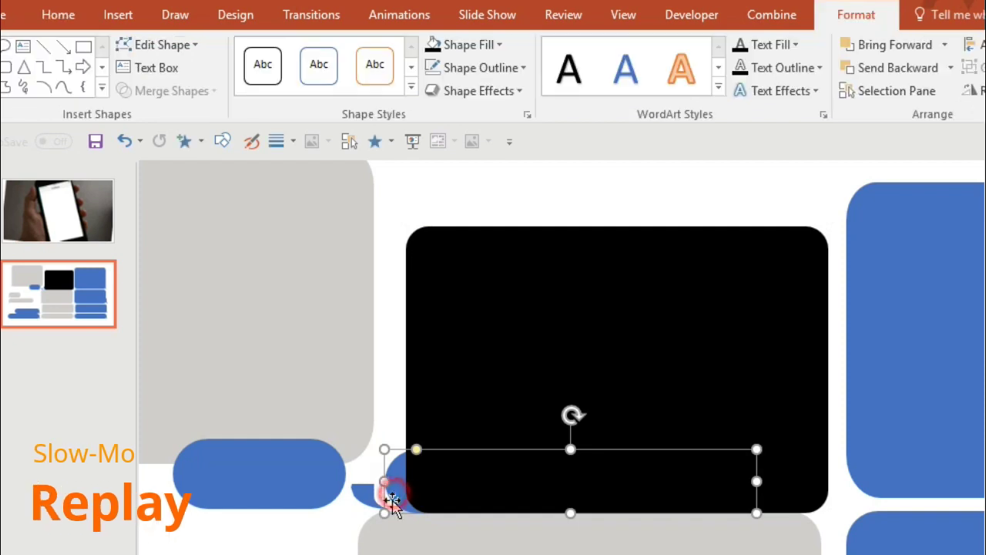
shift+click(482, 384)
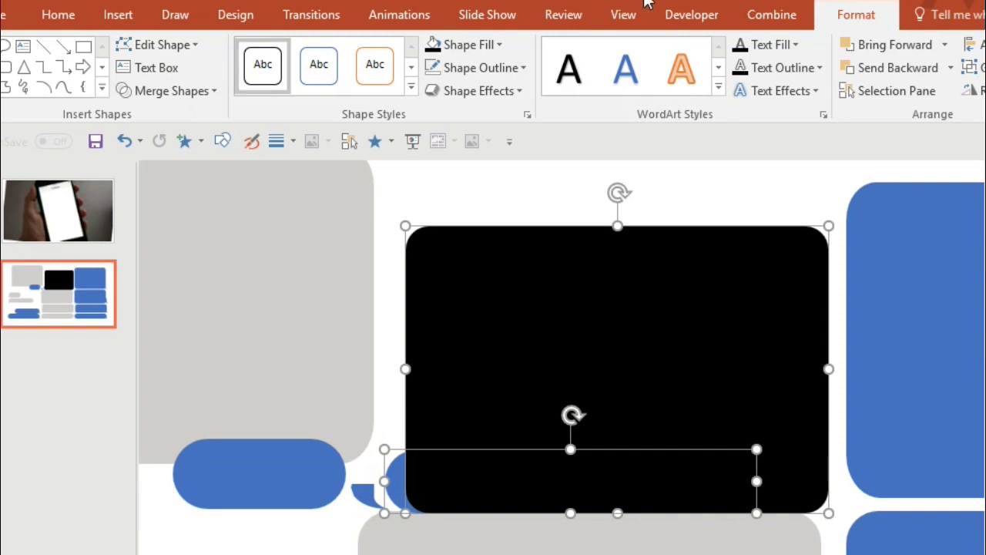
click(780, 19)
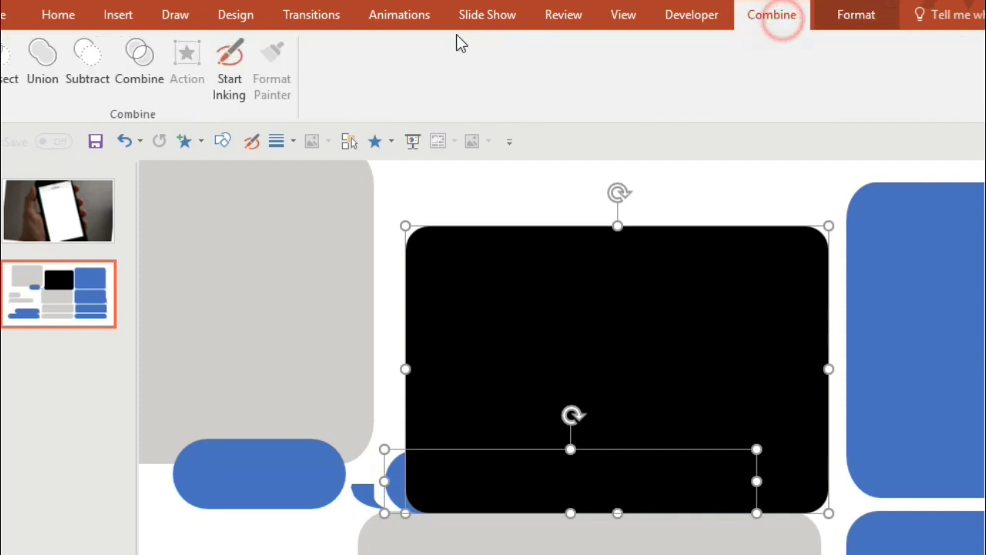
click(97, 52)
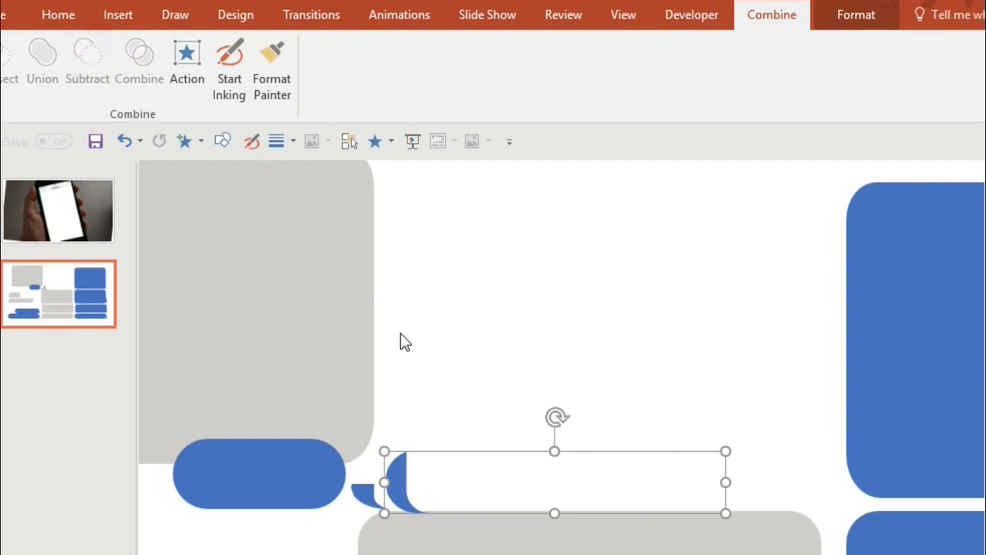
click(445, 342)
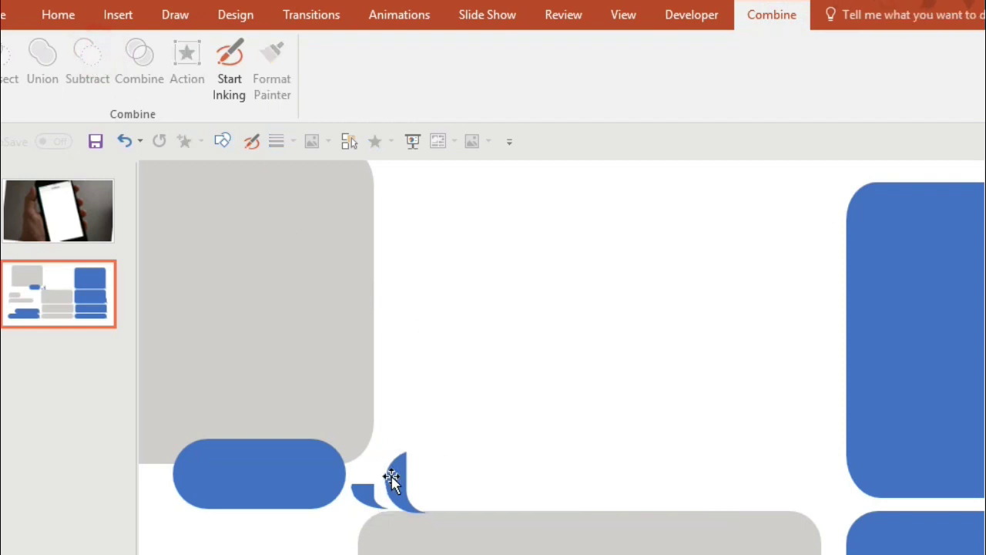
drag(391, 477, 380, 439)
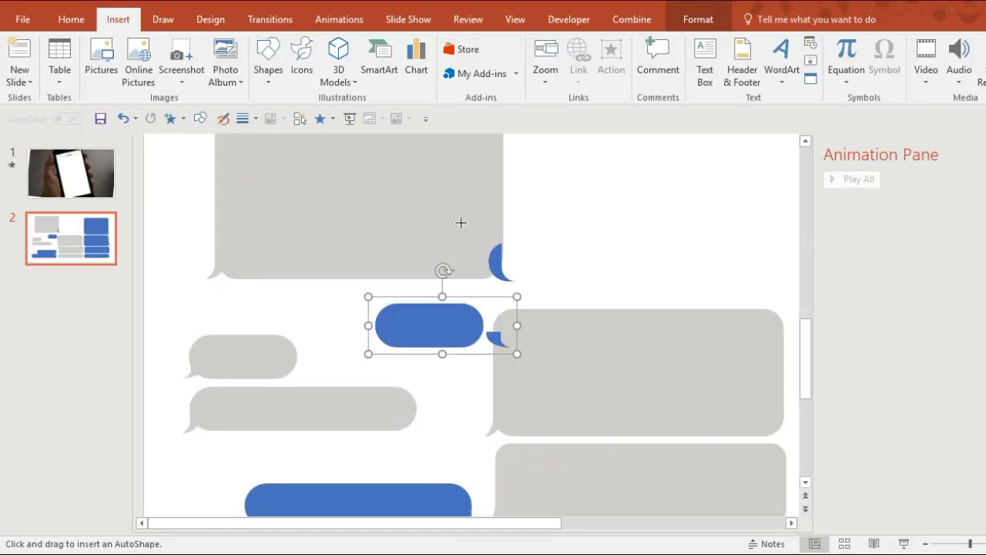
Step: Draw a small rectangle over the tail piece and subtract it to trim the tail's top
mouse_move(460, 229)
mouse_down()
mouse_move(533, 238)
mouse_move(535, 255)
mouse_move(579, 279)
mouse_up()
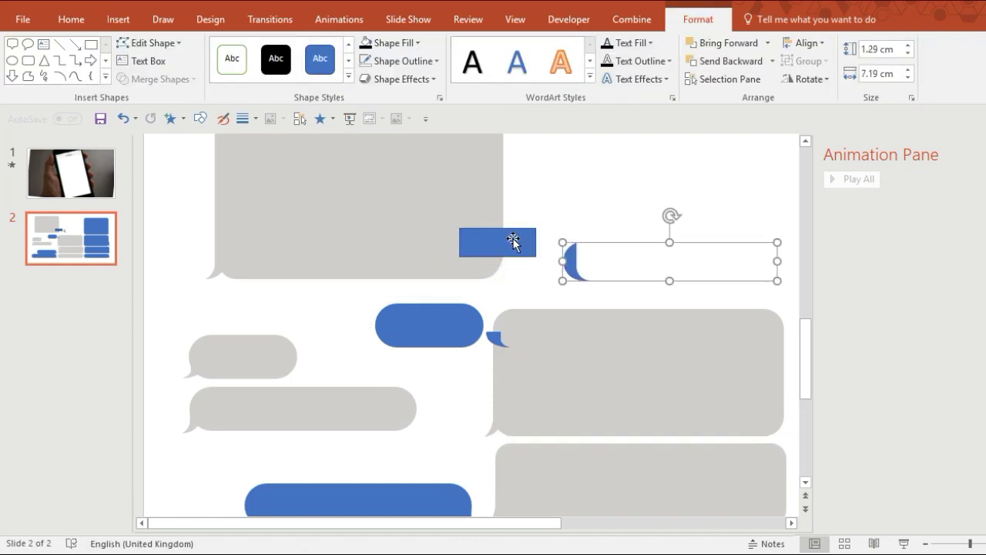
drag(513, 241, 579, 248)
click(577, 275)
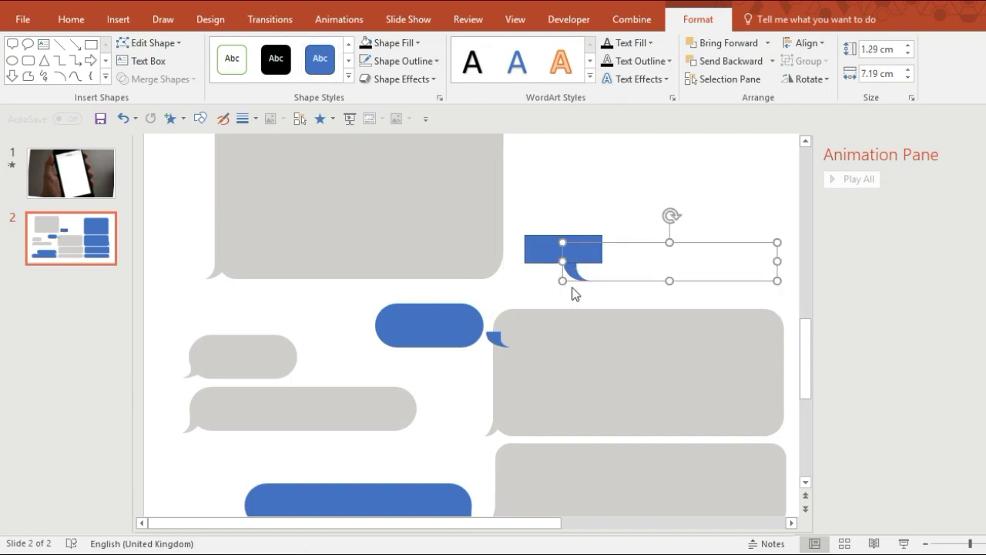
shift+click(544, 245)
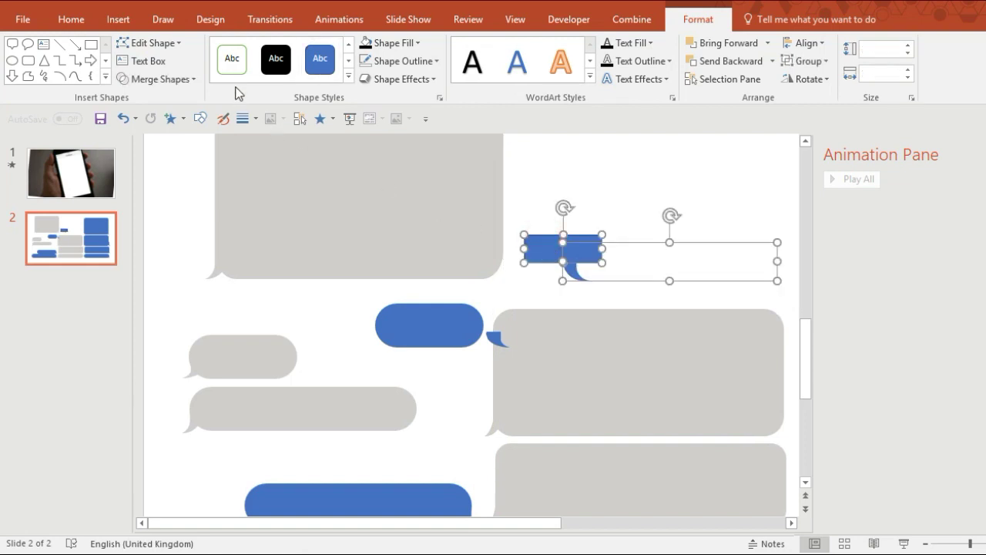
click(633, 19)
click(95, 69)
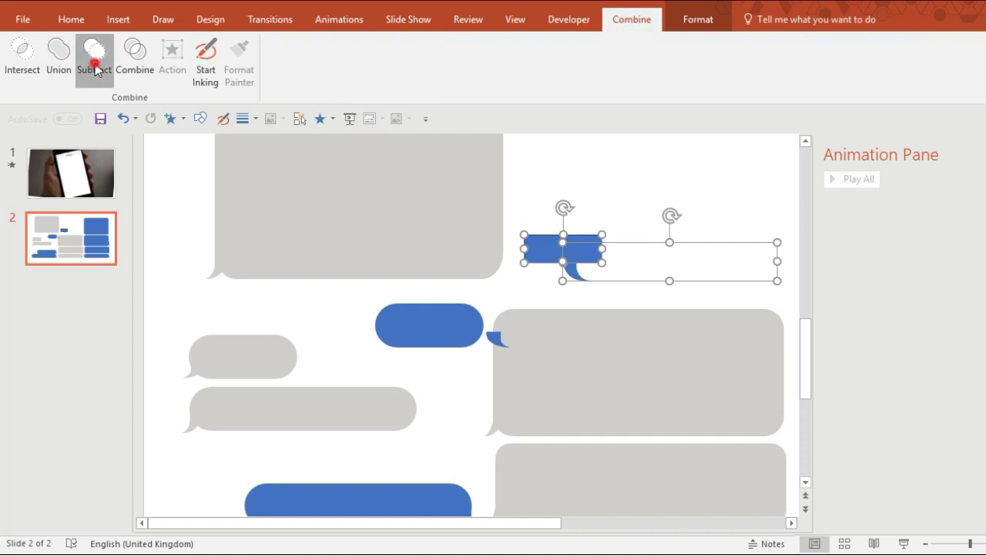
Step: Move the blue pill bubble up beside the tail and select the bubble's original tail
click(598, 190)
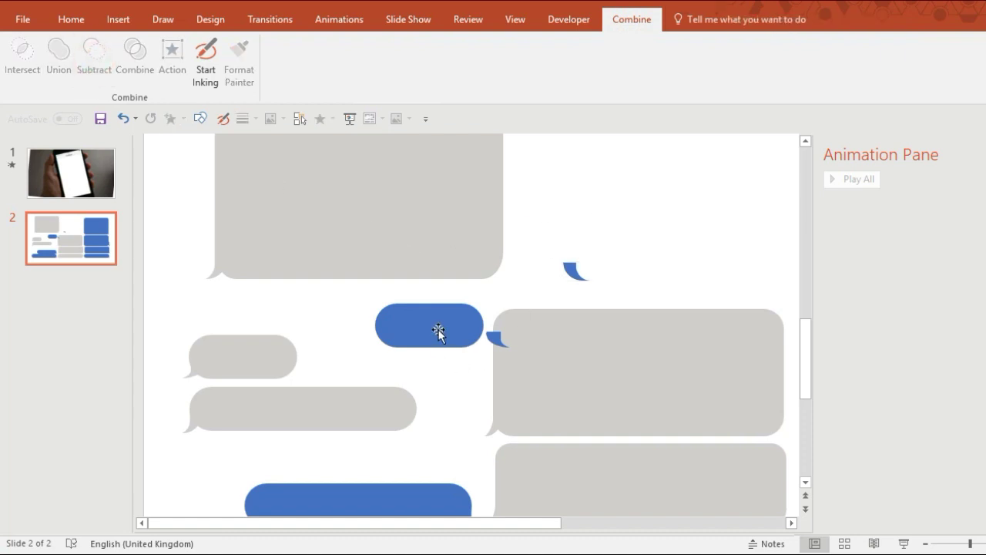
drag(438, 331, 568, 204)
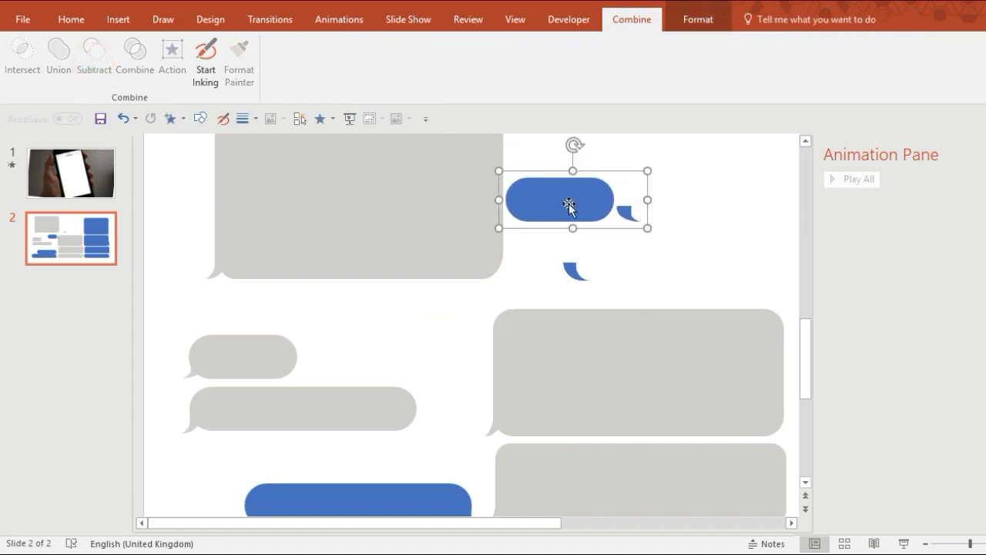
click(622, 211)
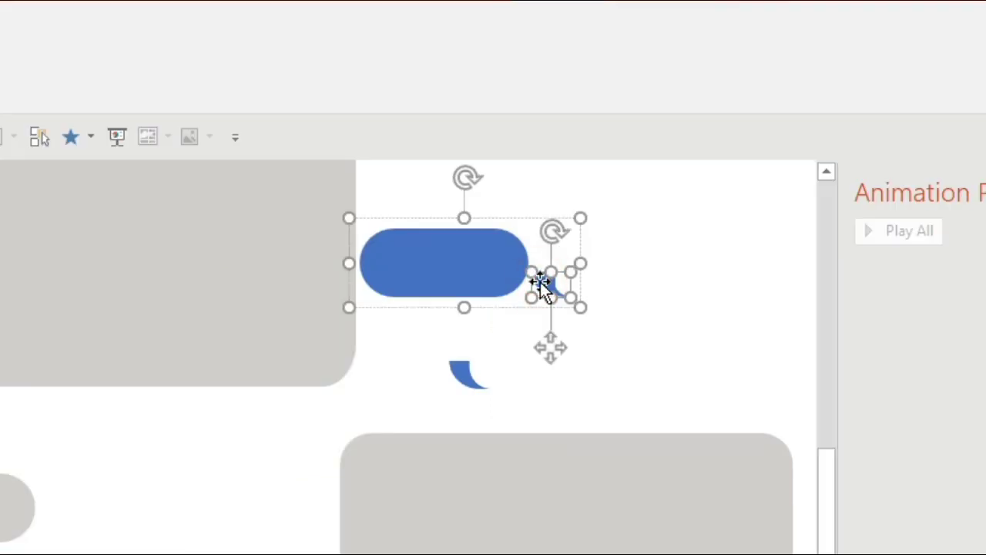
Step: Delete the pill bubble's old tail, attach the curved tail at its lower-right corner, and group them with Ctrl+G
key(Delete)
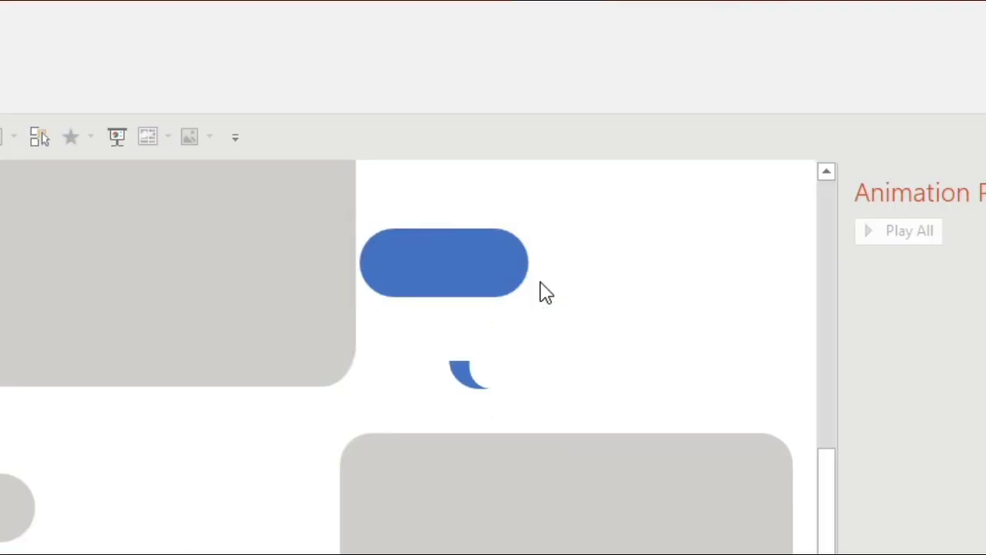
drag(467, 374, 524, 281)
click(532, 394)
click(524, 289)
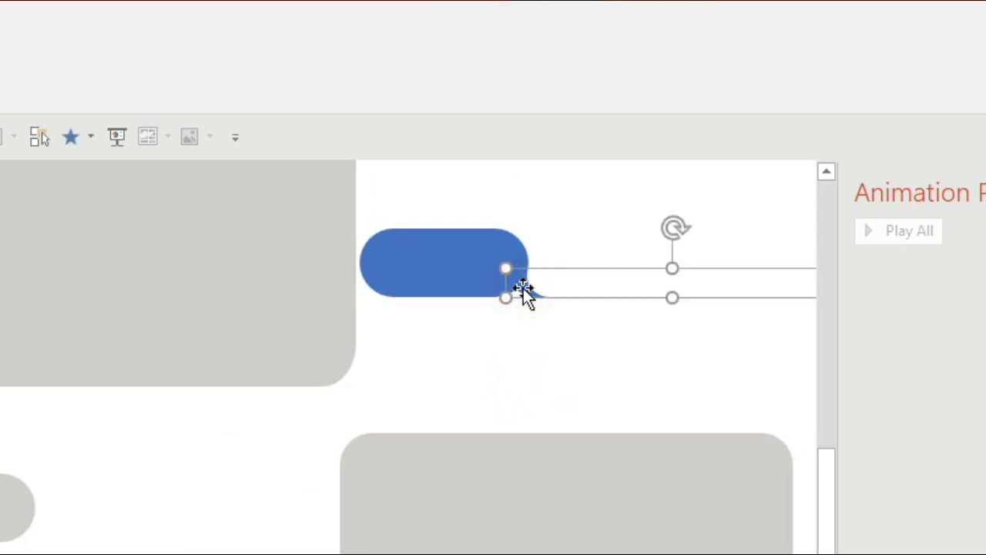
shift+click(462, 270)
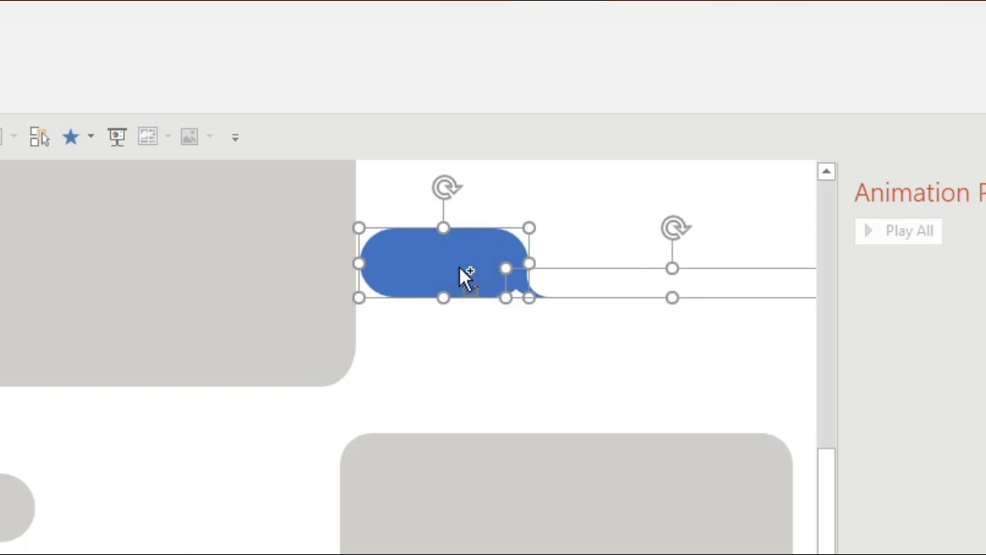
key(ctrl+g)
click(458, 267)
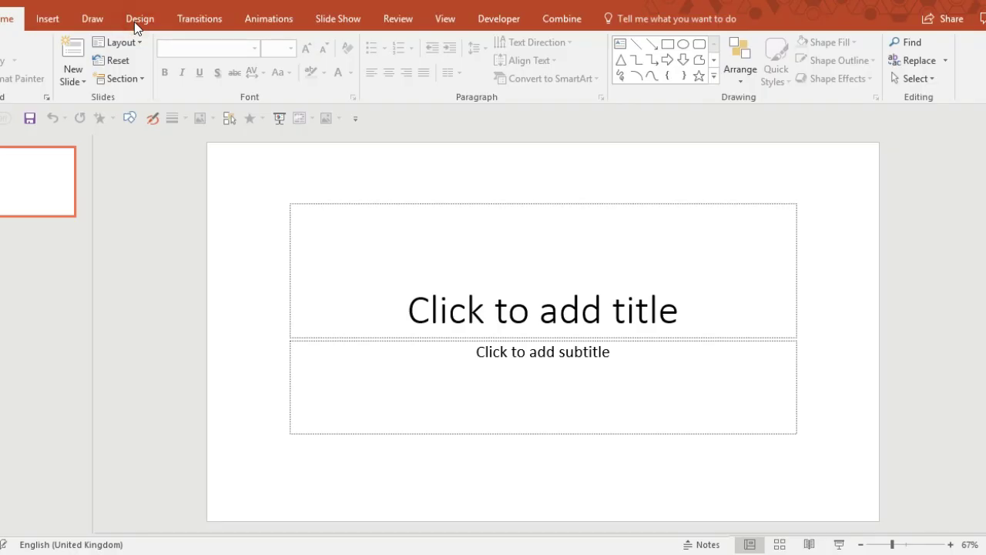
Step: Set a custom slide size of 640px wide by 1136px high, choosing Ensure Fit
click(139, 18)
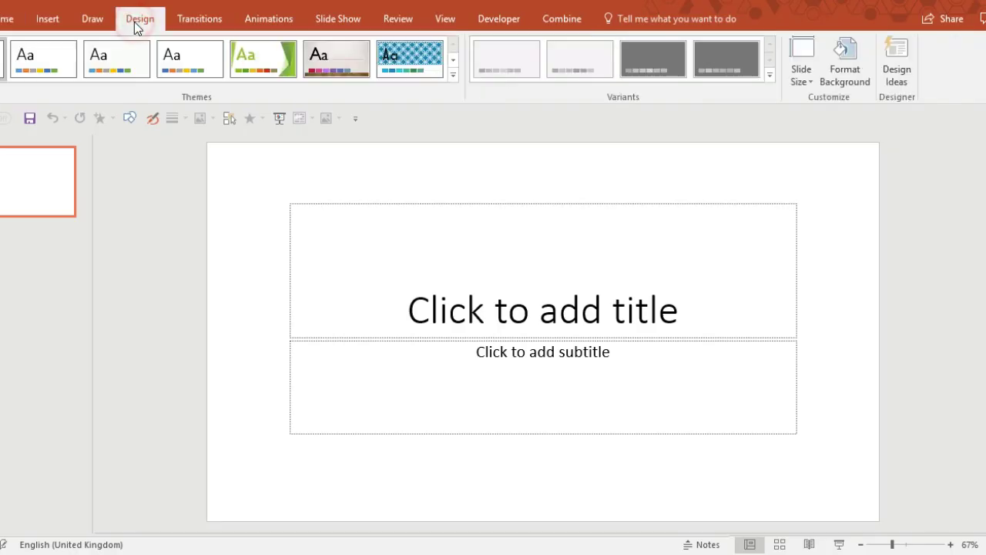
click(800, 77)
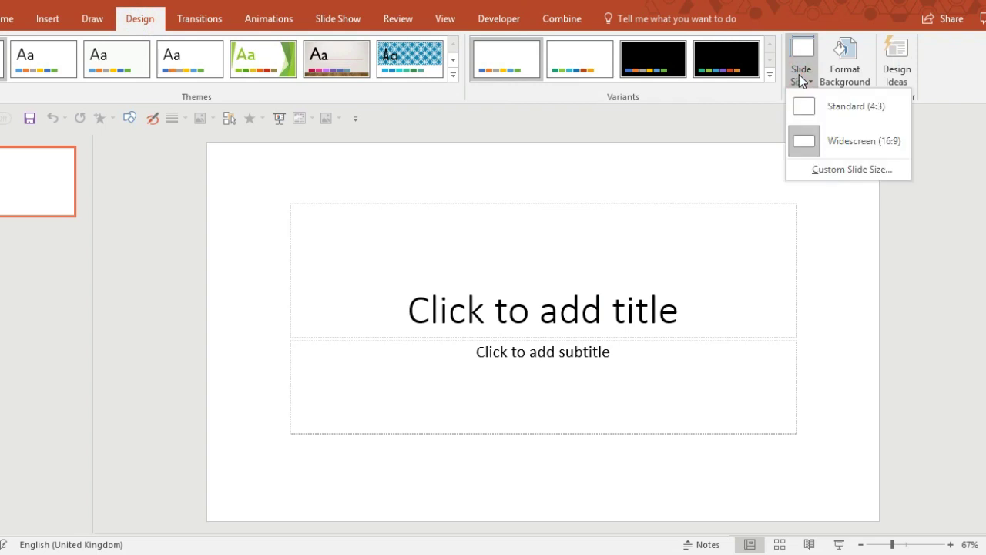
click(833, 168)
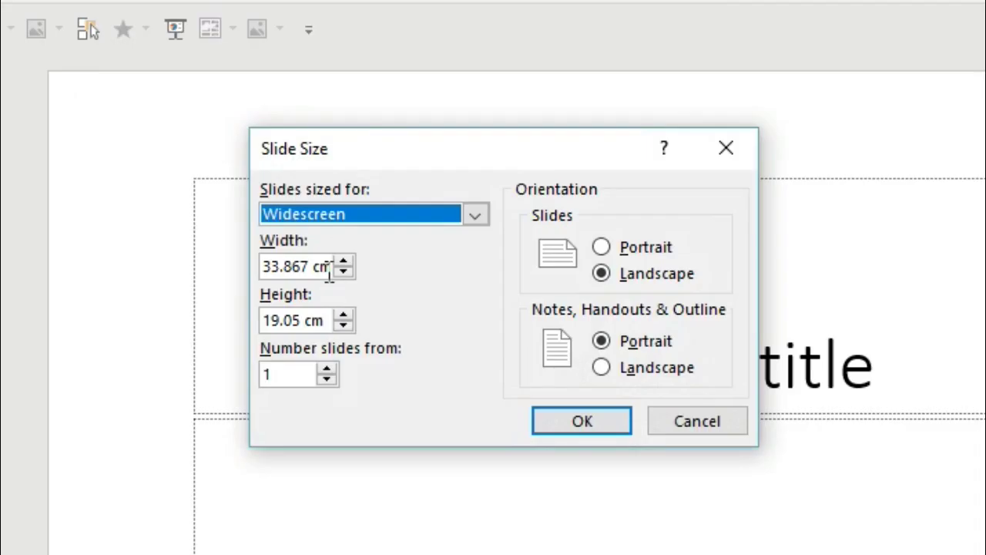
drag(370, 255, 280, 261)
text(64)
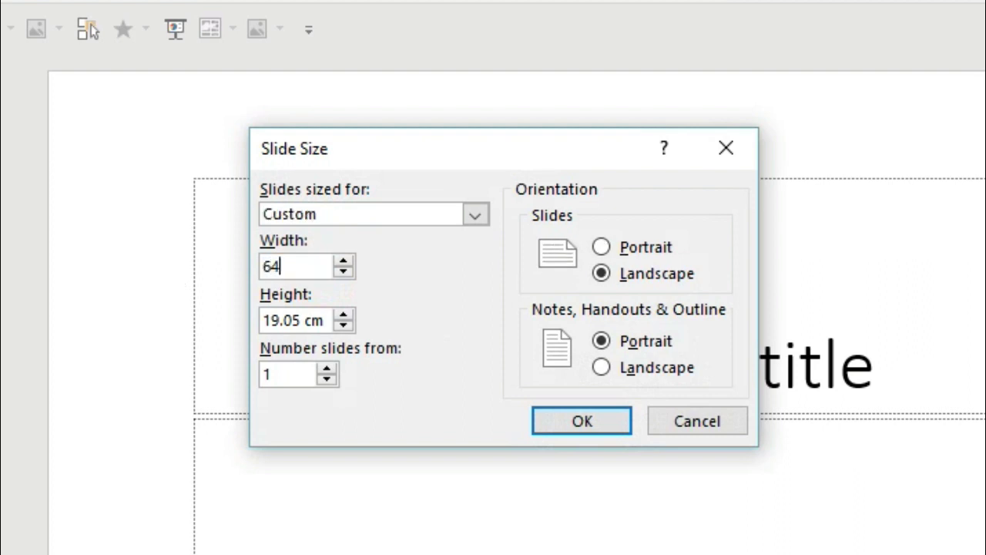
text(0px)
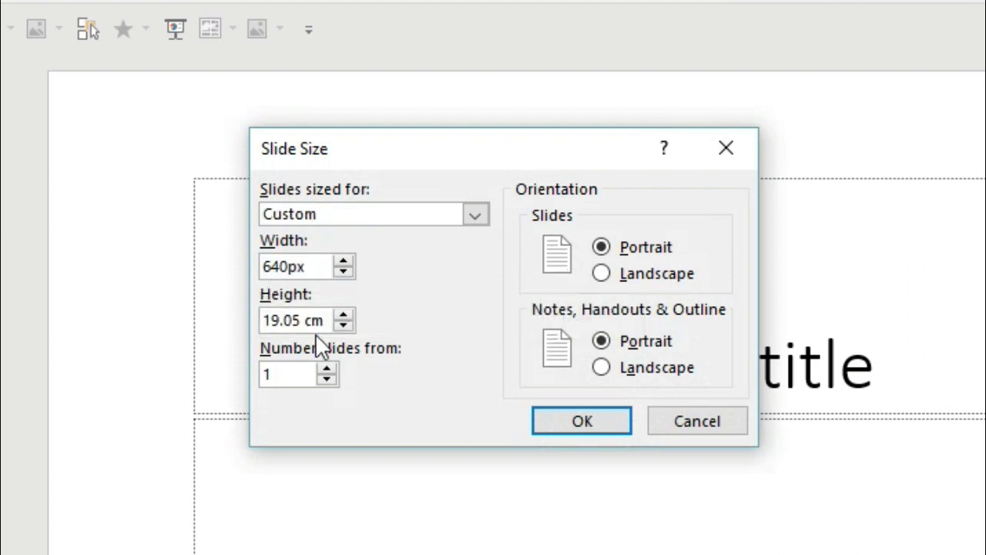
click(329, 320)
text(1)
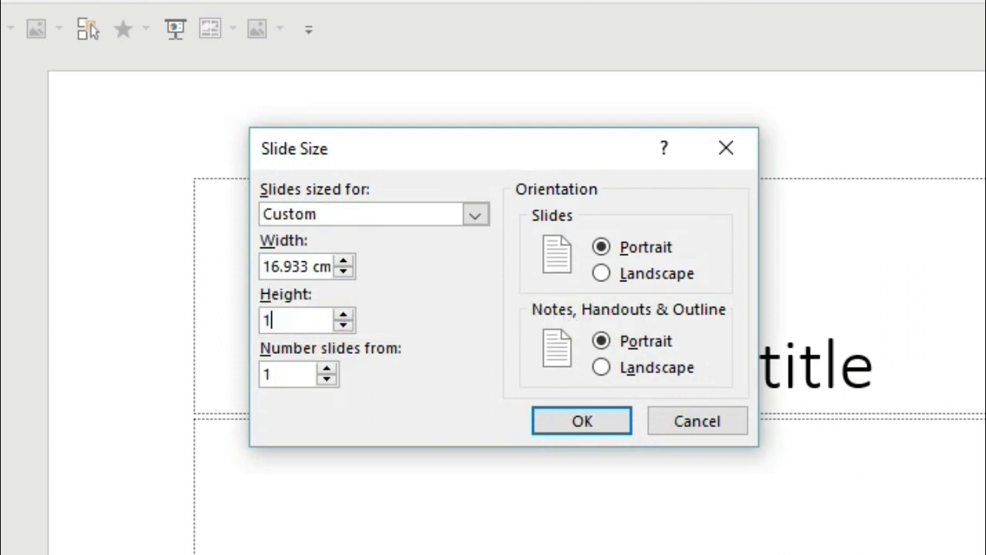
text(136px)
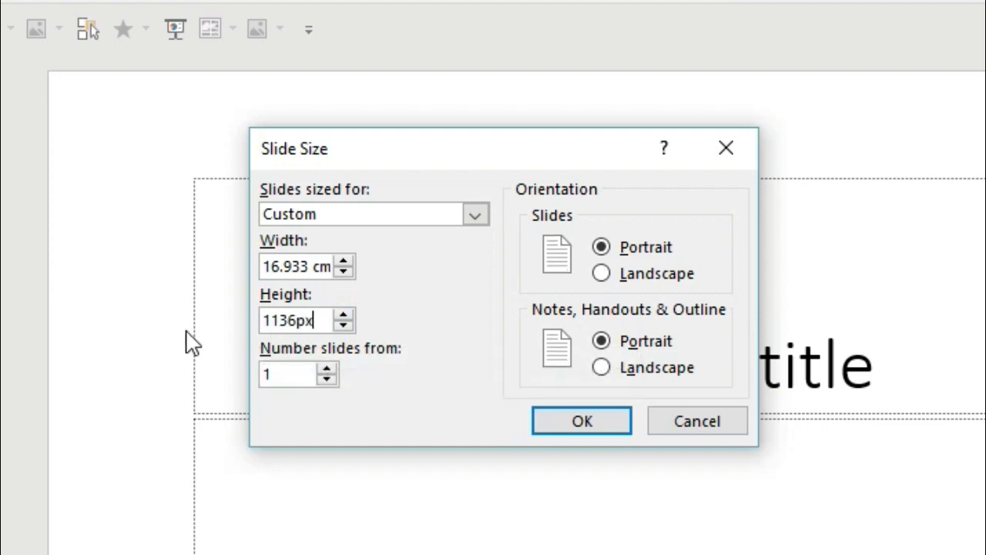
click(547, 422)
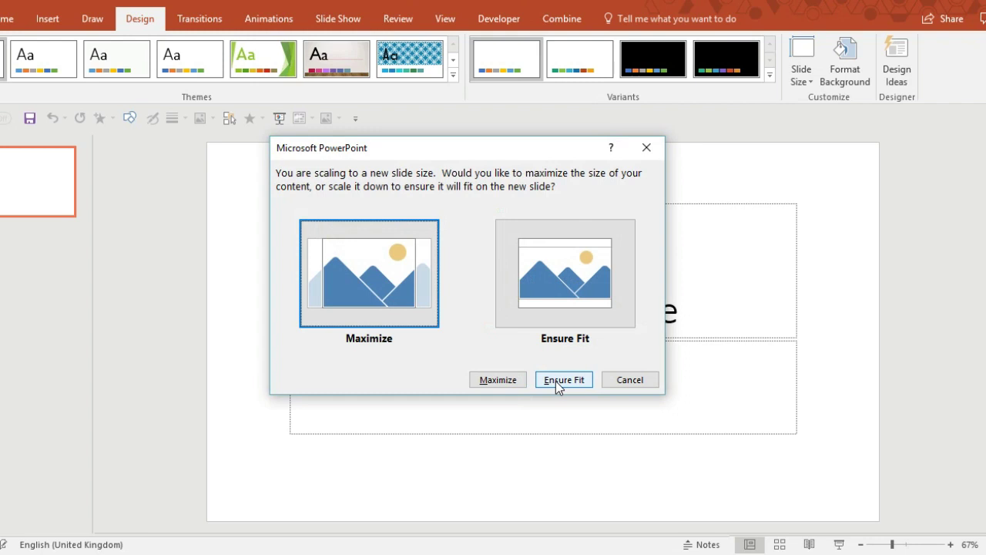
click(556, 381)
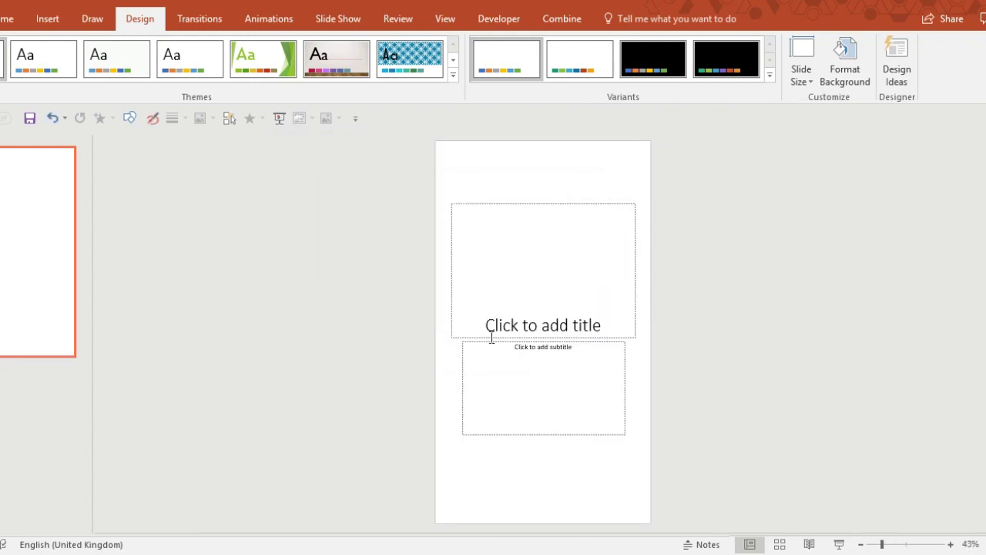
Step: Delete the empty title and subtitle placeholders
click(463, 342)
key(ctrl+a)
key(Delete)
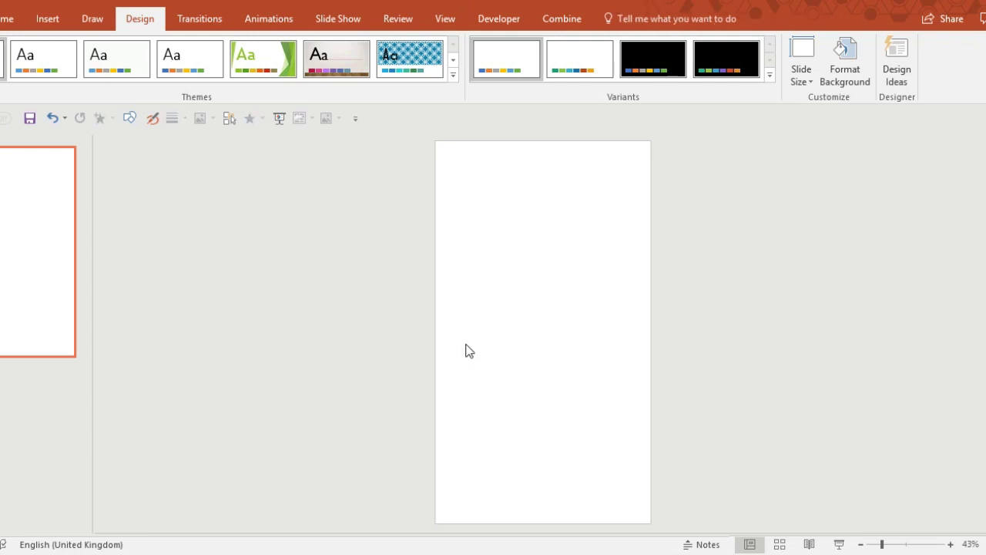
Step: Paste a copy of the blue speech bubble and raise its top text margin to 0.6 cm
scroll(477, 318, down, 1)
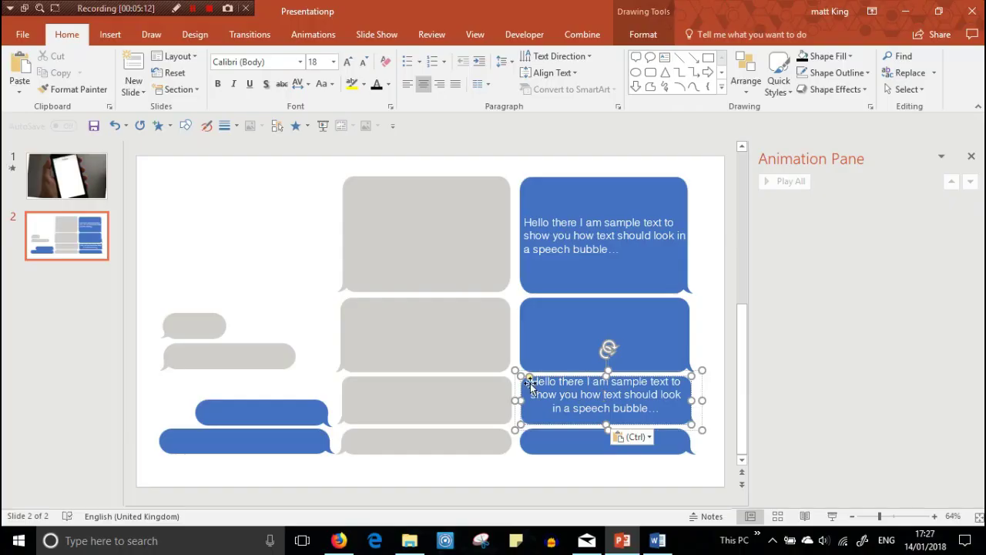
click(453, 371)
click(524, 423)
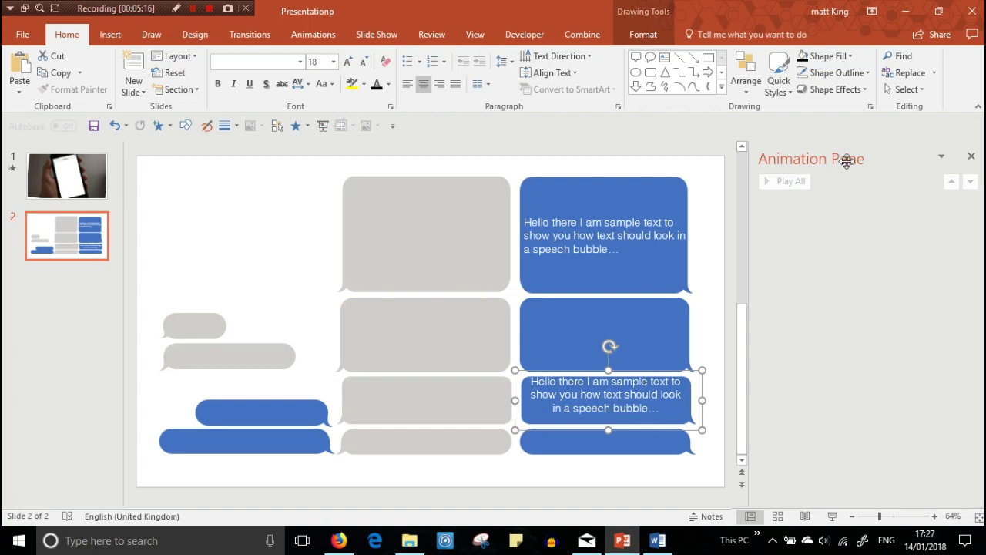
key(ctrl+v)
right_click(529, 412)
click(543, 419)
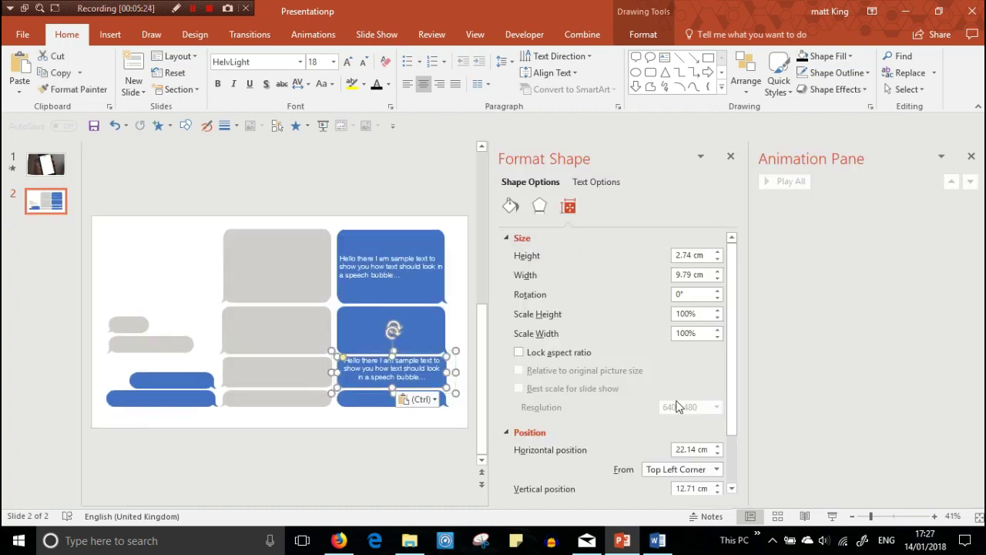
drag(727, 378, 728, 451)
click(503, 470)
click(717, 398)
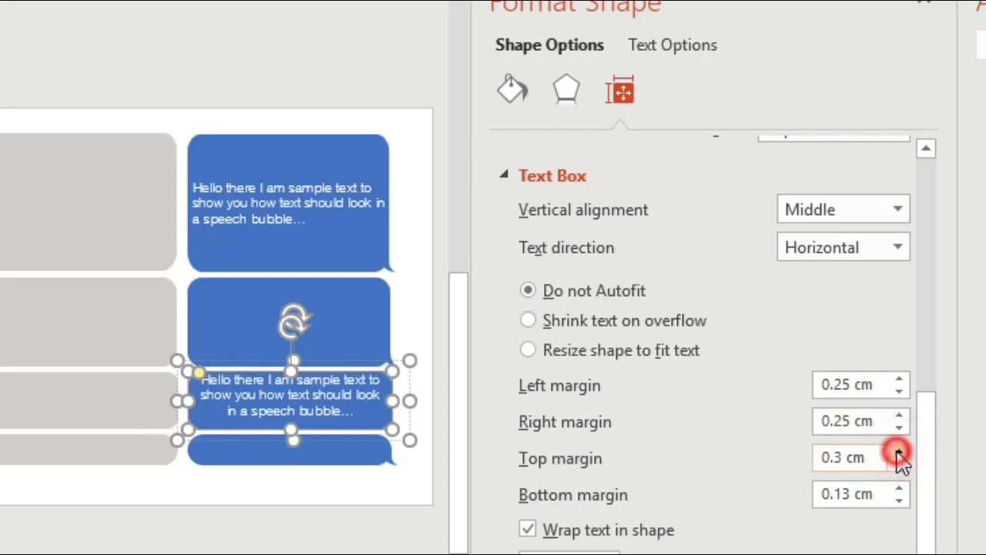
click(899, 453)
click(899, 453)
click(899, 453)
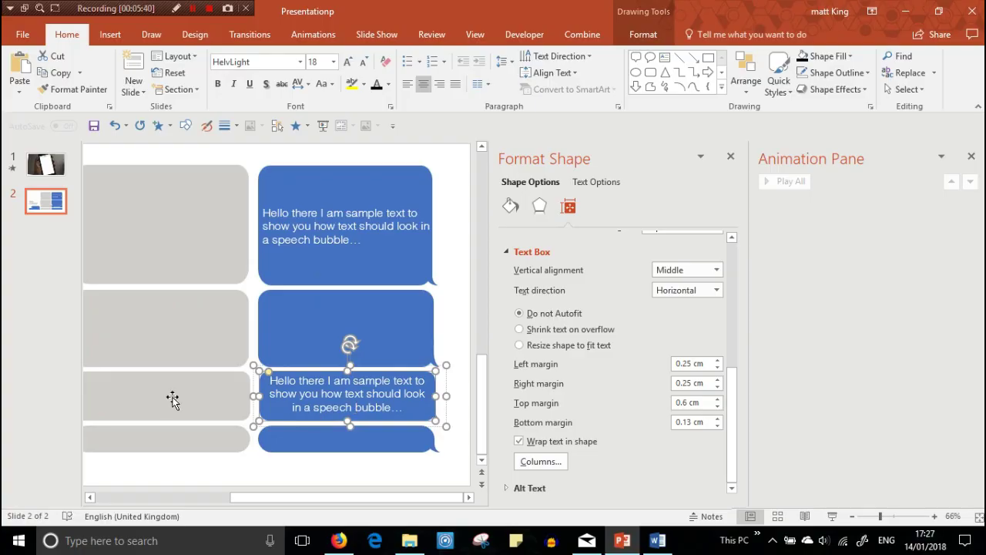
Step: Left-align the lower bubble's text and delete the sample text from the top blue bubble
drag(403, 406, 236, 270)
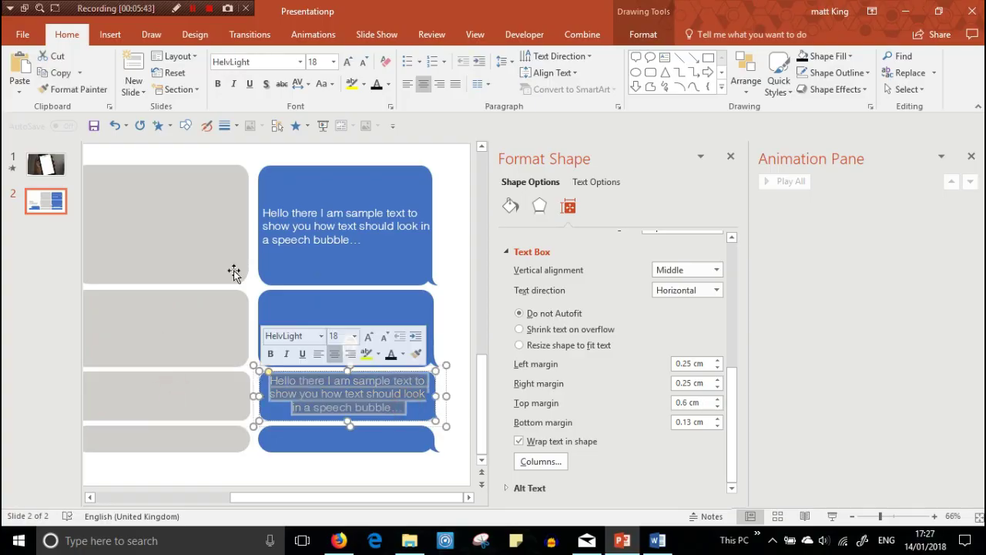
click(413, 89)
click(370, 253)
drag(363, 239, 271, 216)
key(ctrl+c)
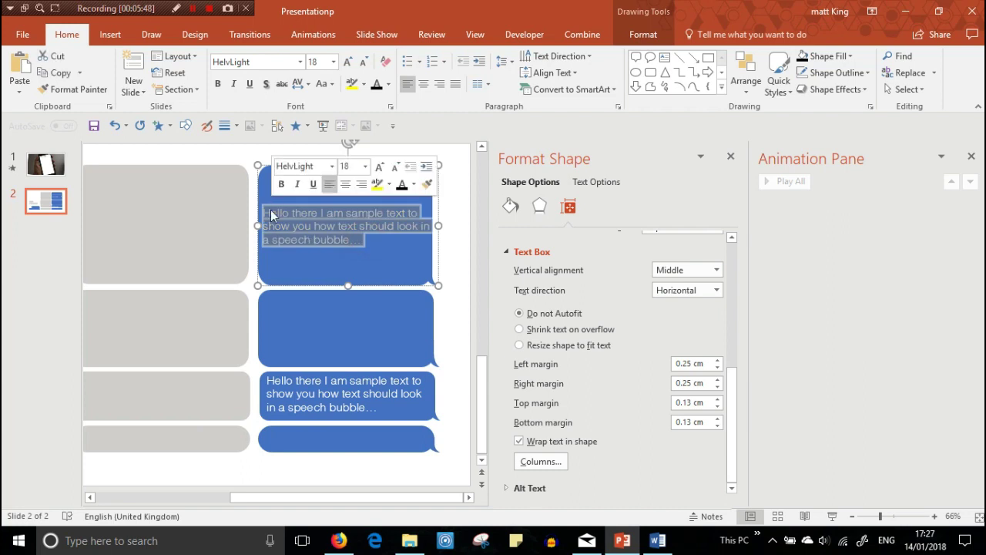
key(Delete)
drag(331, 500, 307, 501)
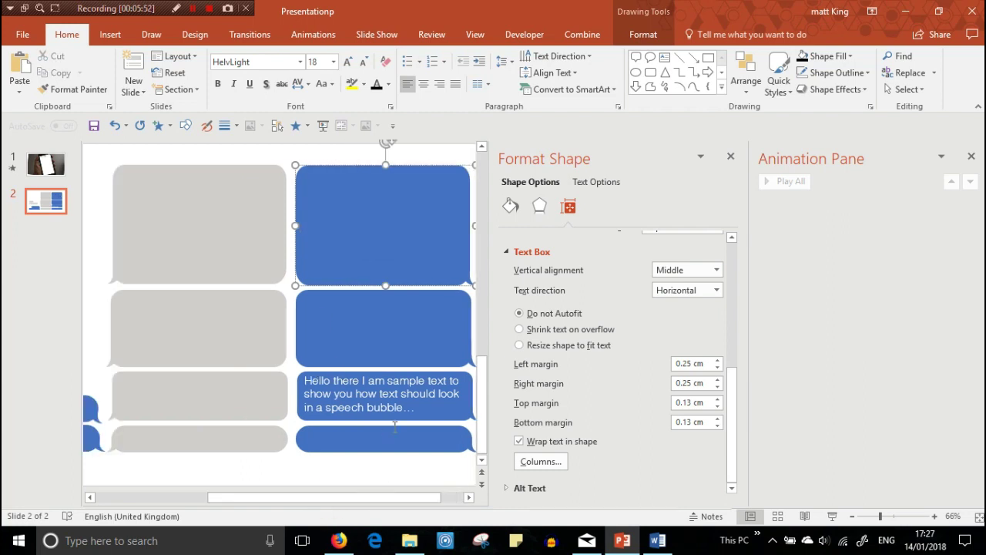
Step: Paste the sample sentence into the left grey bubble and raise its top margin to 0.5 cm
click(203, 389)
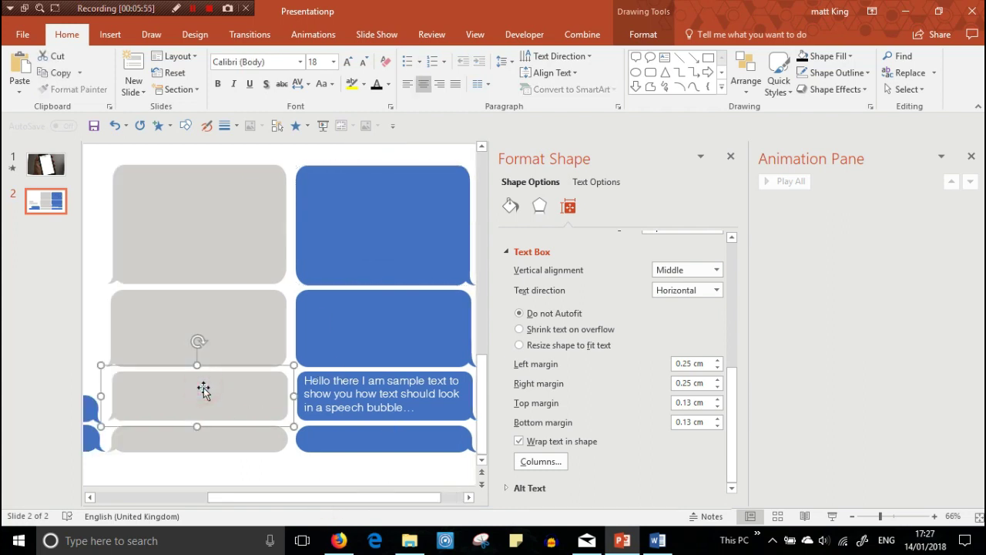
click(203, 389)
key(ctrl+v)
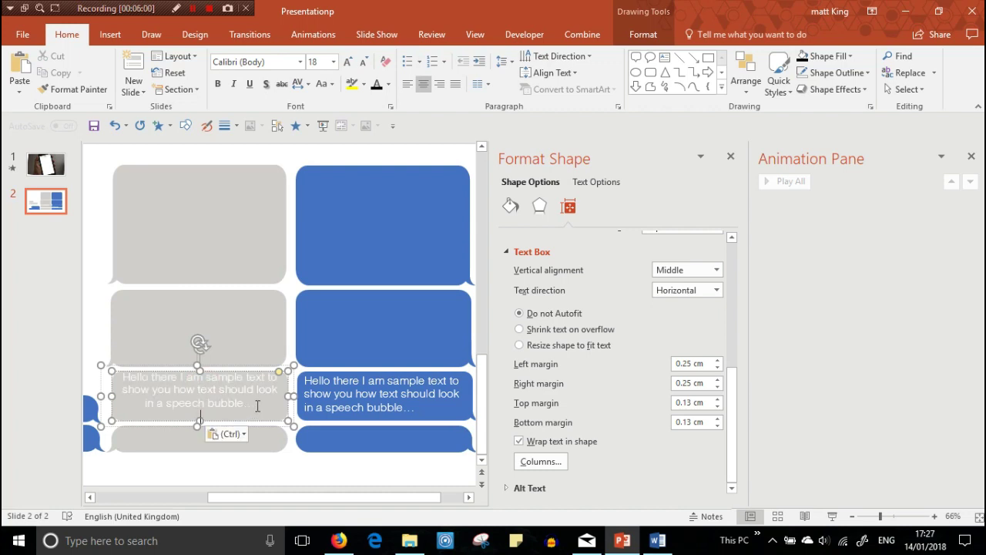
drag(258, 406, 121, 376)
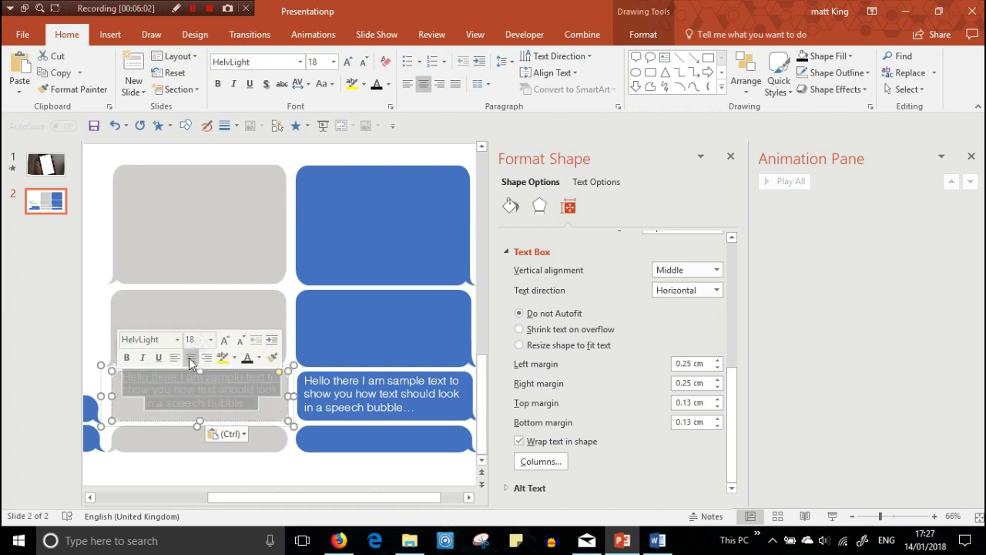
click(717, 399)
click(717, 399)
click(717, 399)
click(717, 399)
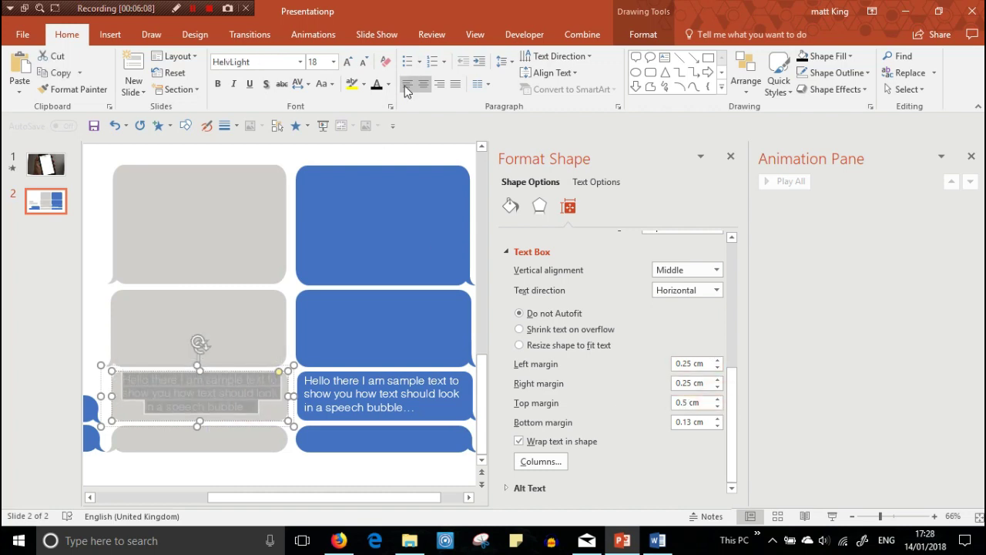
key(Escape)
Step: Send the sample-text box to the back, behind the grey bubble
click(226, 339)
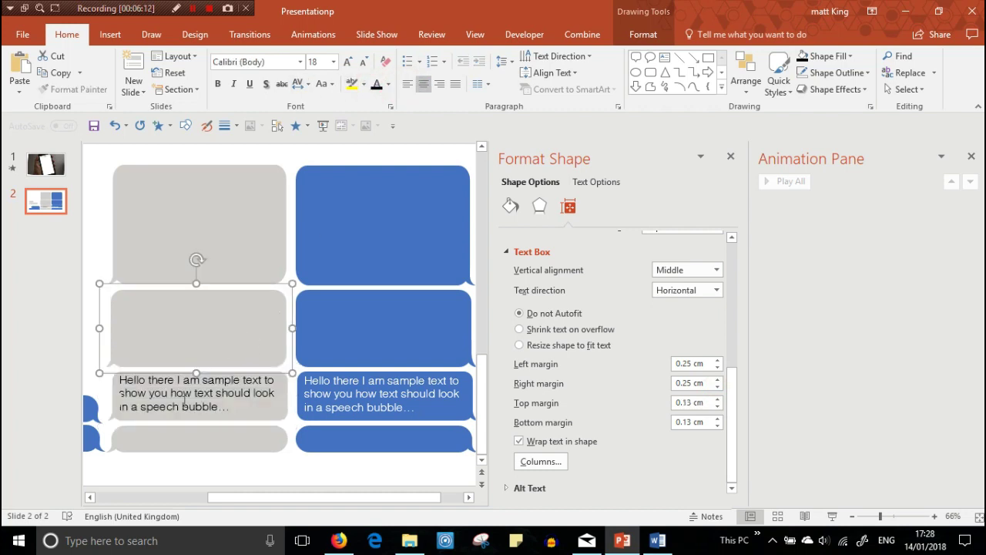
click(118, 403)
click(643, 34)
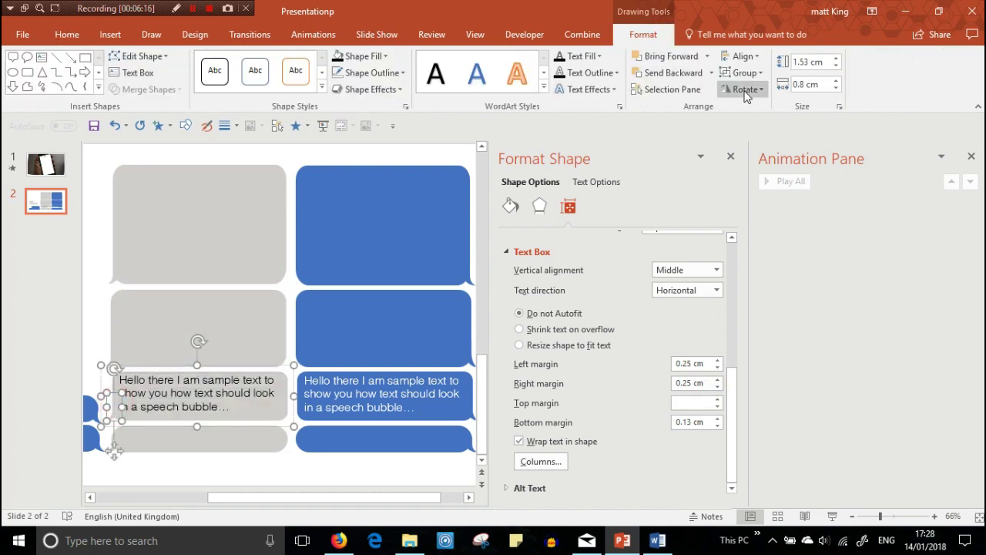
click(711, 73)
click(700, 115)
click(220, 298)
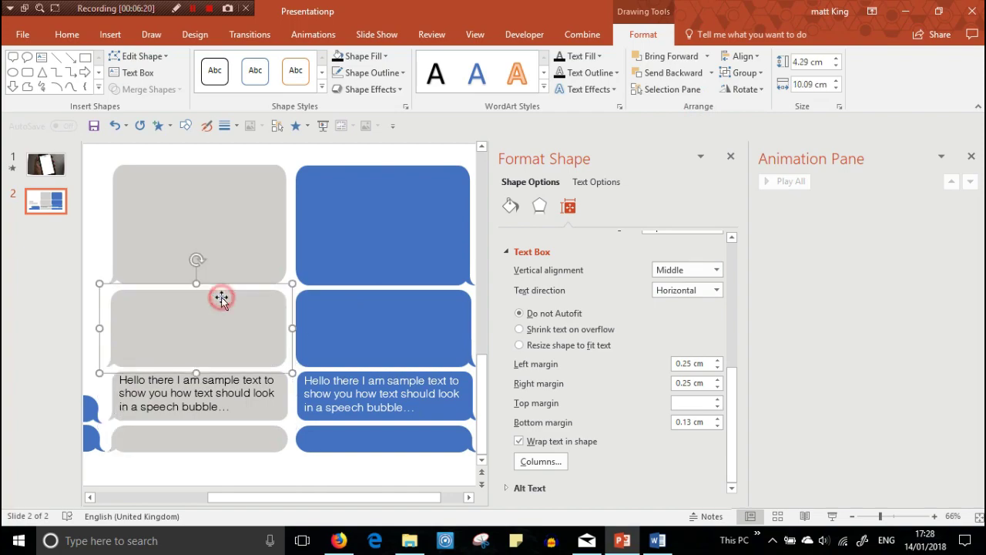
drag(265, 497, 238, 498)
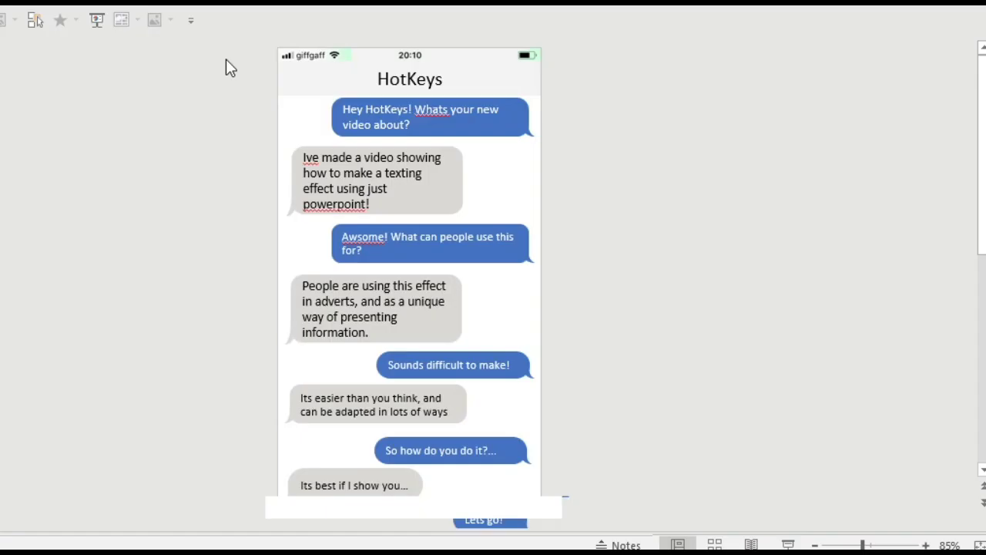
Step: Nudge the grey 'Ive made a video' bubble and the blue 'Awsome!' bubble into alignment
drag(449, 159, 443, 142)
drag(504, 216, 505, 219)
key(Escape)
scroll(409, 277, down, 1)
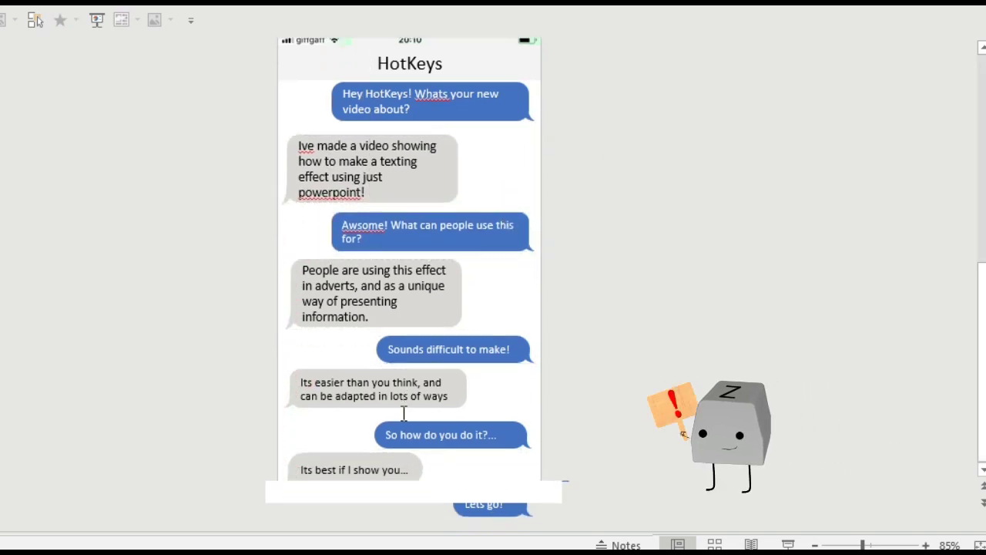
scroll(198, 210, up, 1)
Step: Marquee-select all the speech bubbles, group them with Ctrl+G, and adjust the group's position
drag(254, 69, 607, 529)
scroll(981, 476, down, 2)
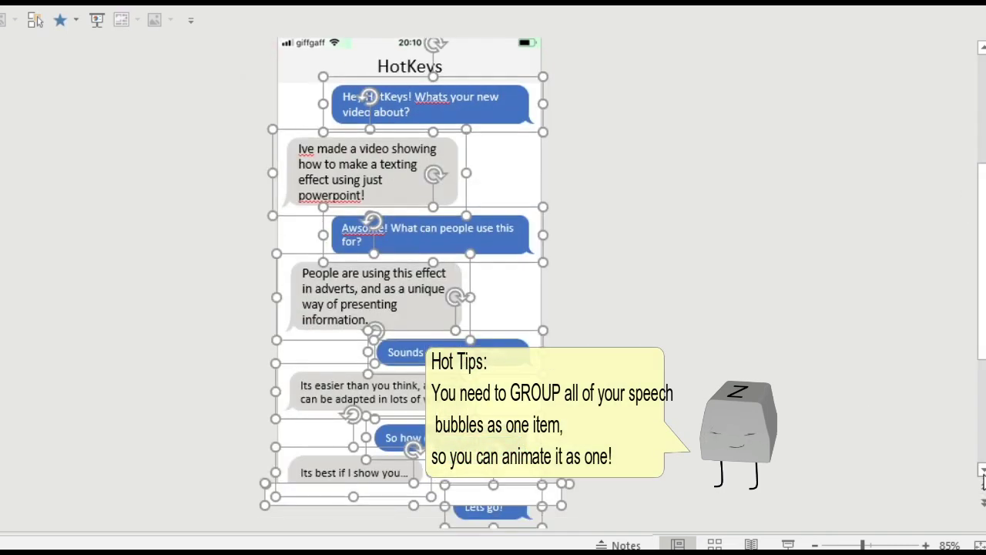
key(ctrl+g)
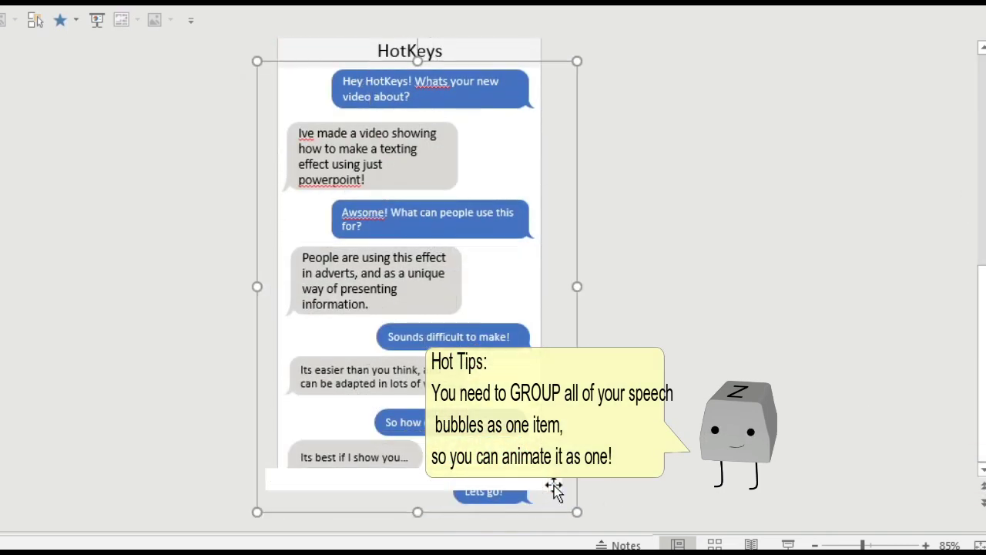
drag(577, 270, 577, 235)
Step: Hide the slide gridlines and move the bubble group just below the phone screen
click(622, 211)
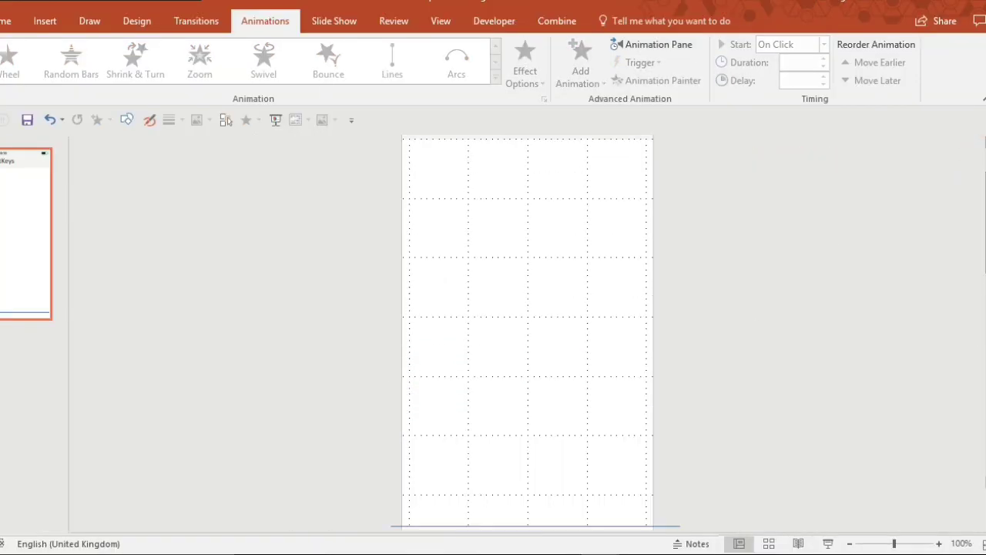
scroll(773, 301, down, 3)
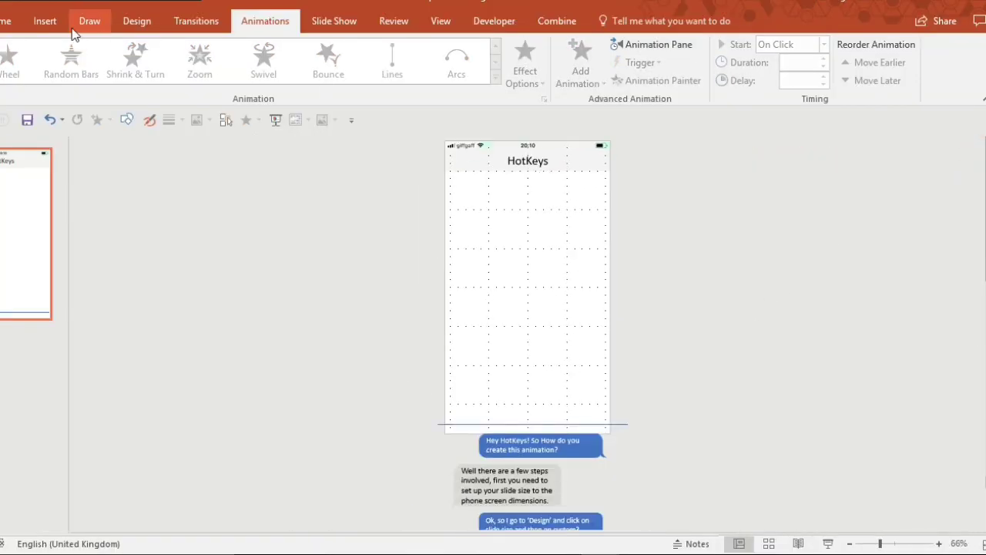
scroll(95, 27, up, 5)
click(441, 21)
click(233, 63)
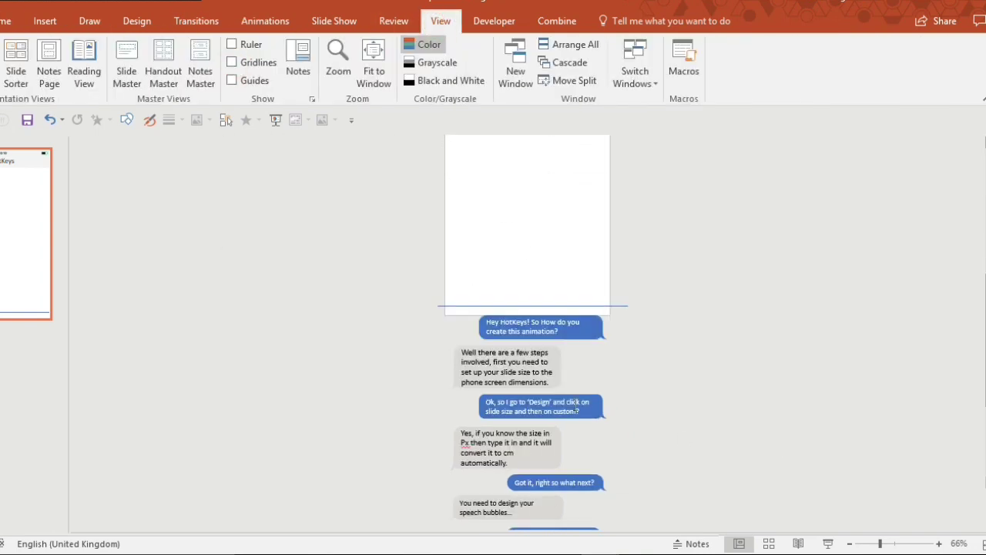
click(612, 353)
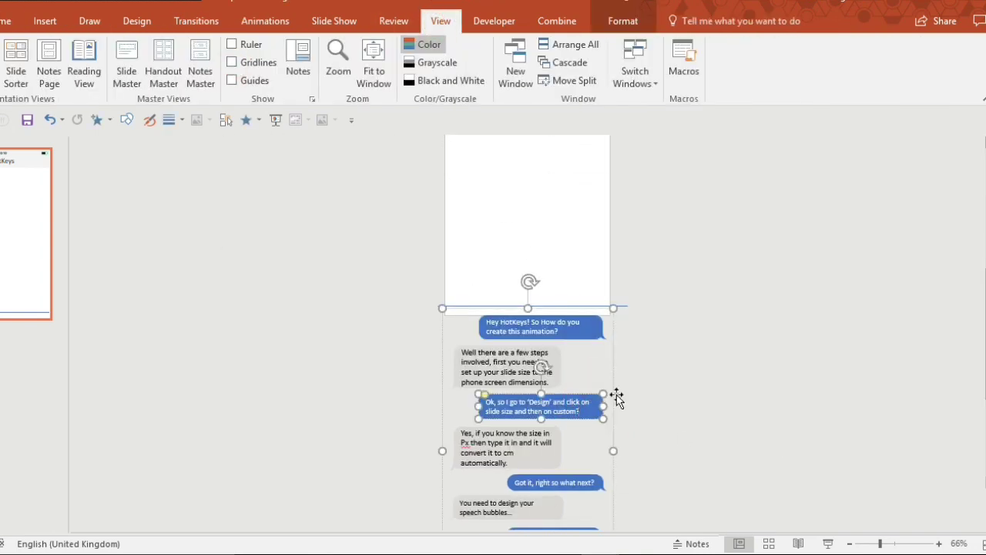
mouse_move(616, 395)
mouse_down()
mouse_move(616, 377)
mouse_move(614, 393)
mouse_up()
Step: Open the Add Animation list and scroll down to the motion paths
click(619, 303)
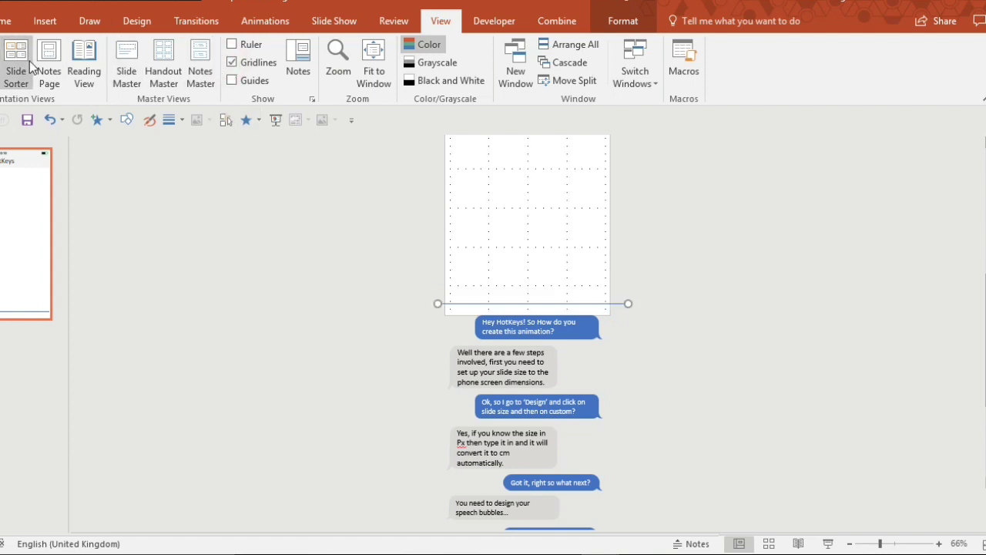
click(265, 21)
click(581, 65)
drag(881, 280, 884, 433)
Step: Apply an Up motion path to the bubble group from More Motion Paths
click(626, 511)
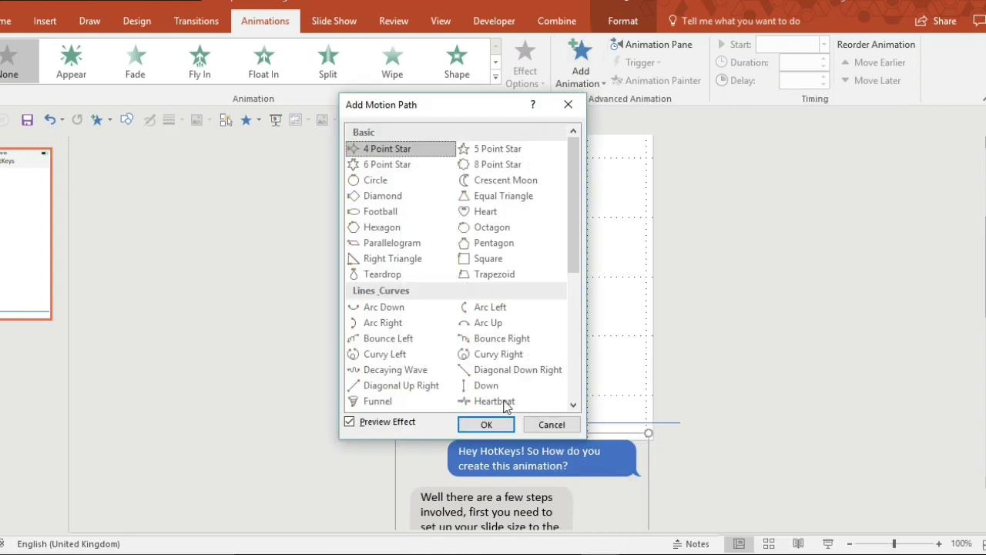
drag(573, 259, 570, 336)
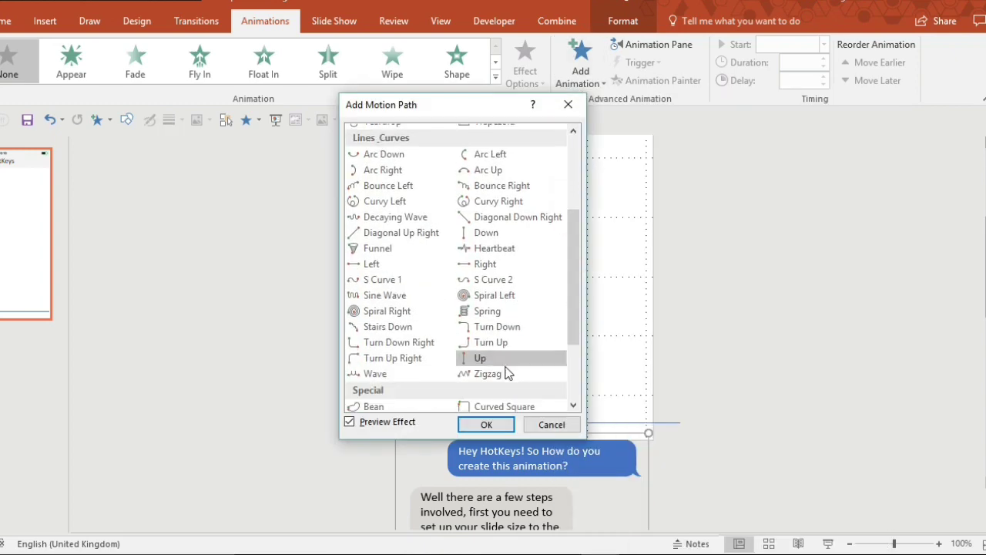
click(507, 367)
click(486, 424)
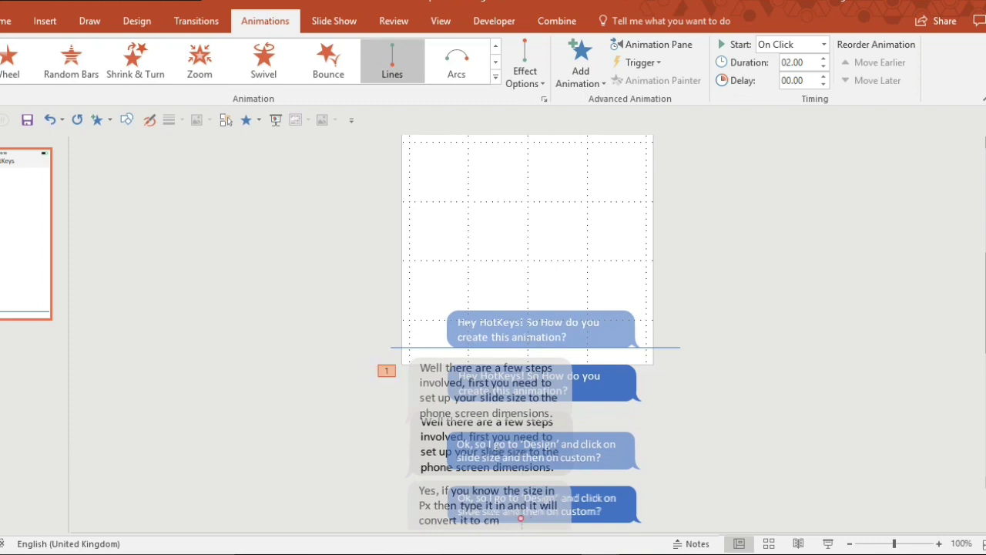
scroll(528, 331, down, 1)
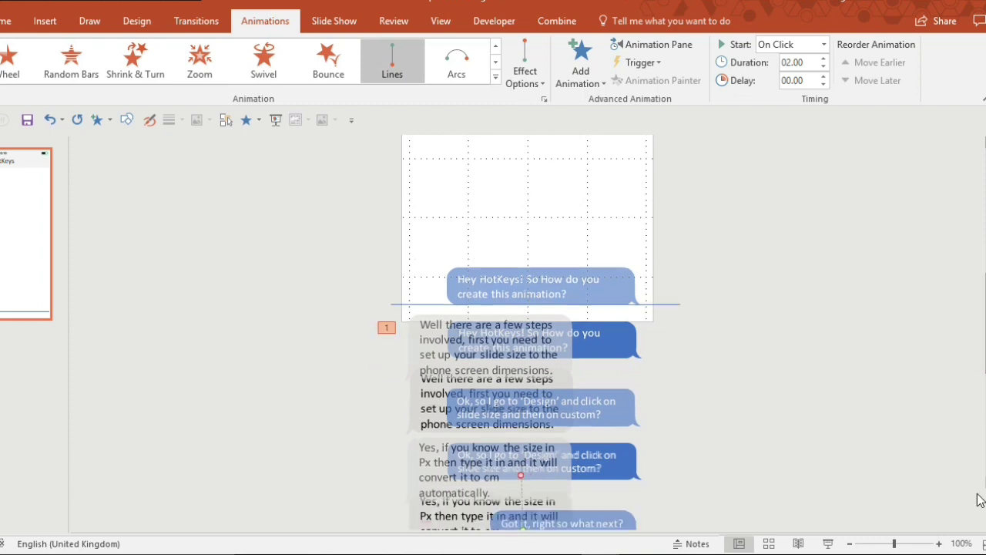
scroll(528, 378, down, 1)
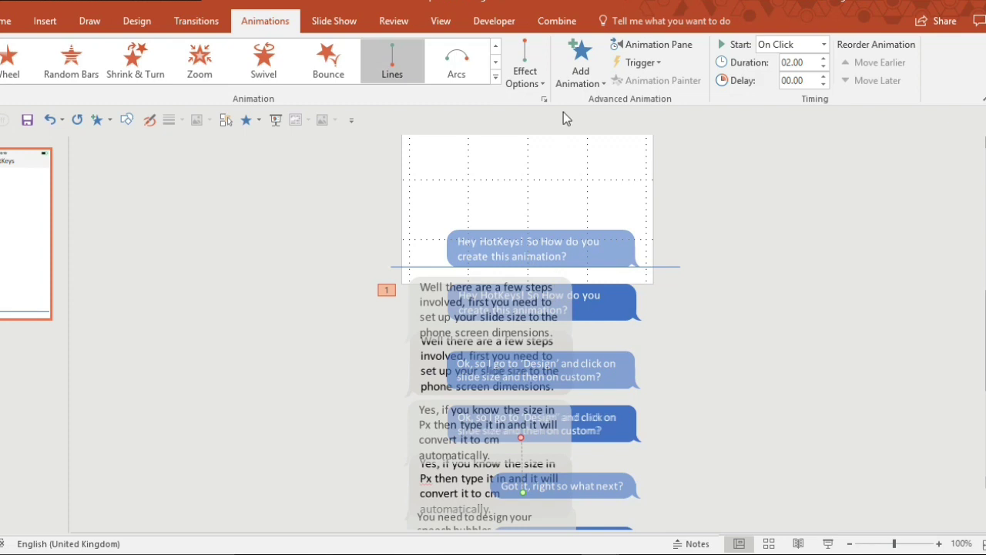
Step: Add a second Up motion path to the group through Add Animation
click(570, 65)
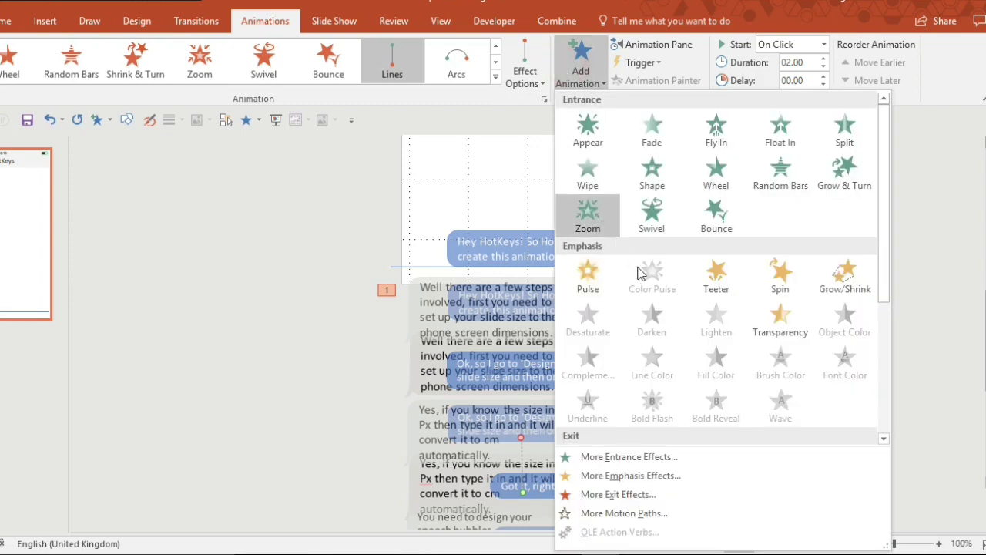
click(606, 518)
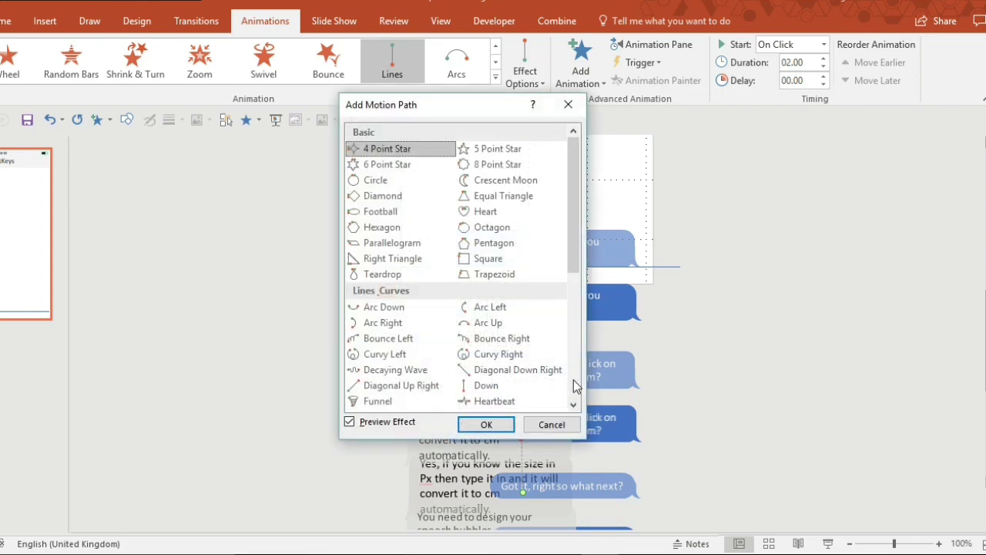
click(572, 380)
click(480, 245)
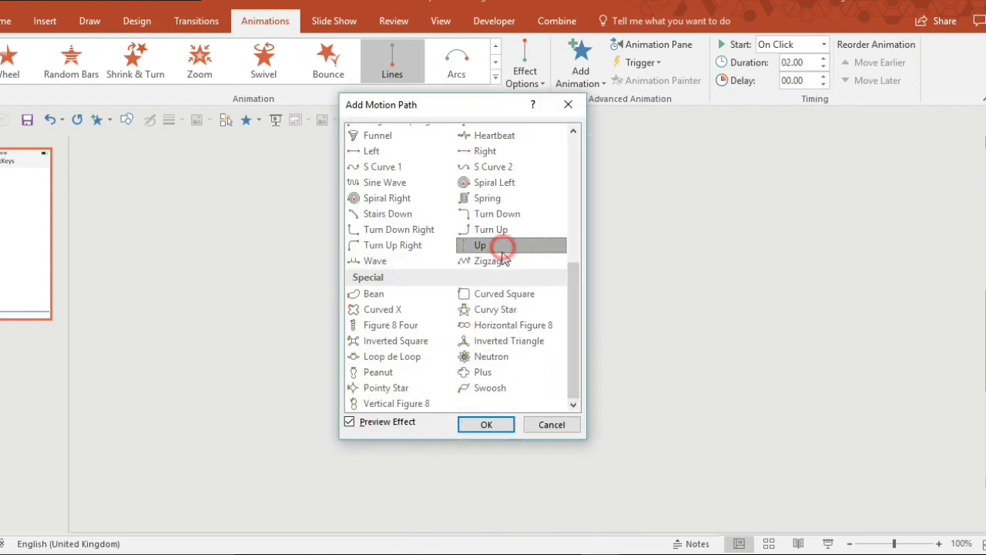
click(485, 423)
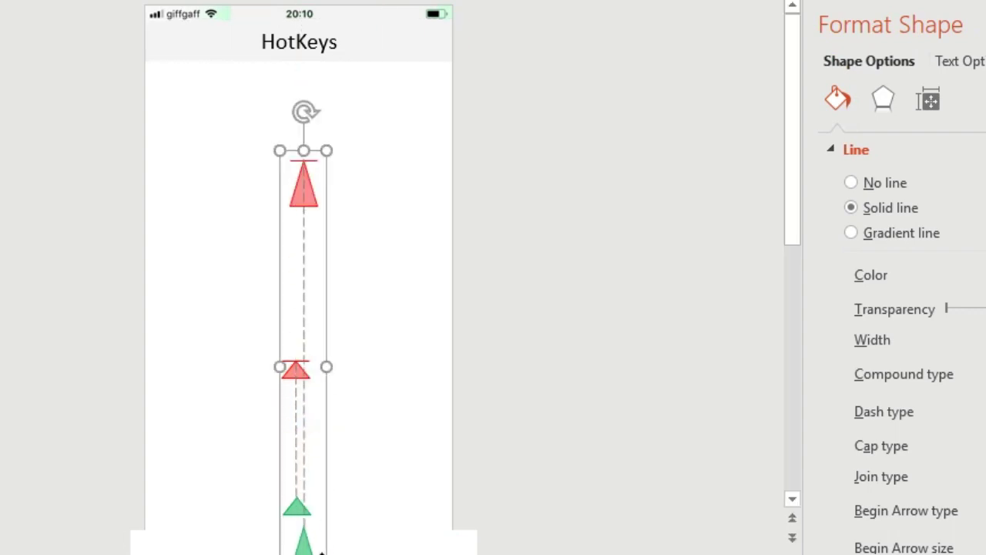
Step: Shorten both Up motion paths to about one bubble height each, chain them end to end, and preview
click(792, 499)
drag(303, 541, 299, 357)
scroll(310, 346, up, 1)
drag(292, 163, 296, 216)
click(363, 255)
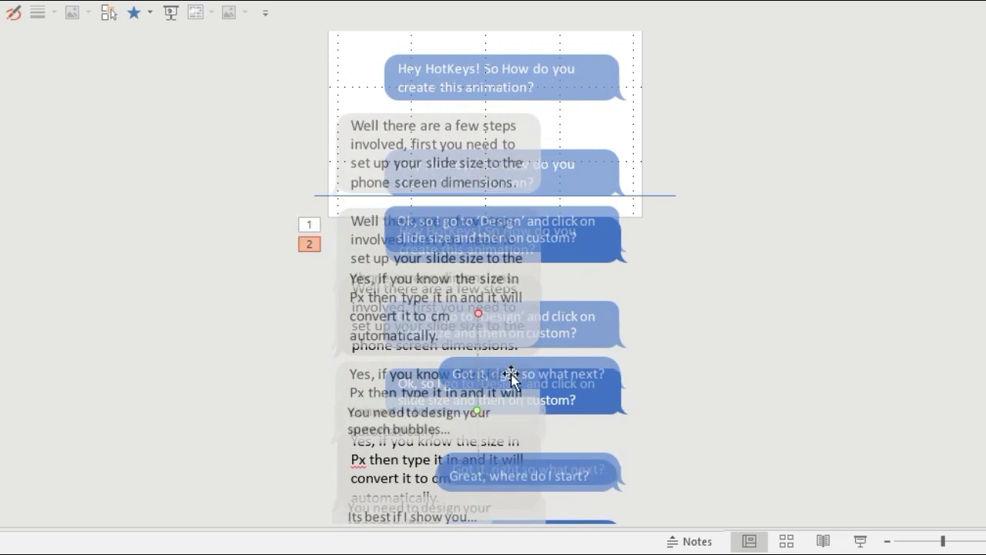
click(716, 407)
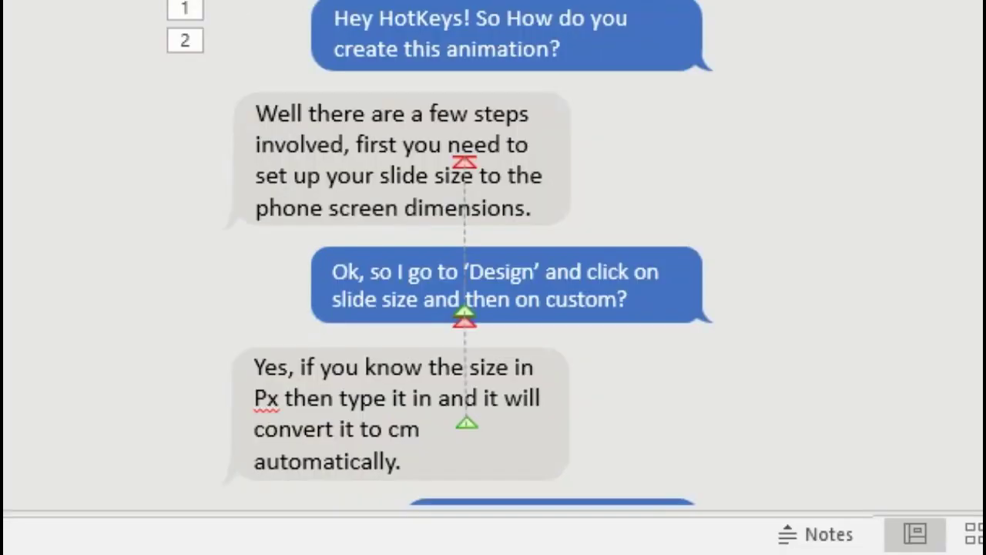
Step: Add a fifth Up motion path to the bubble group and adjust its endpoints to chain it
click(586, 249)
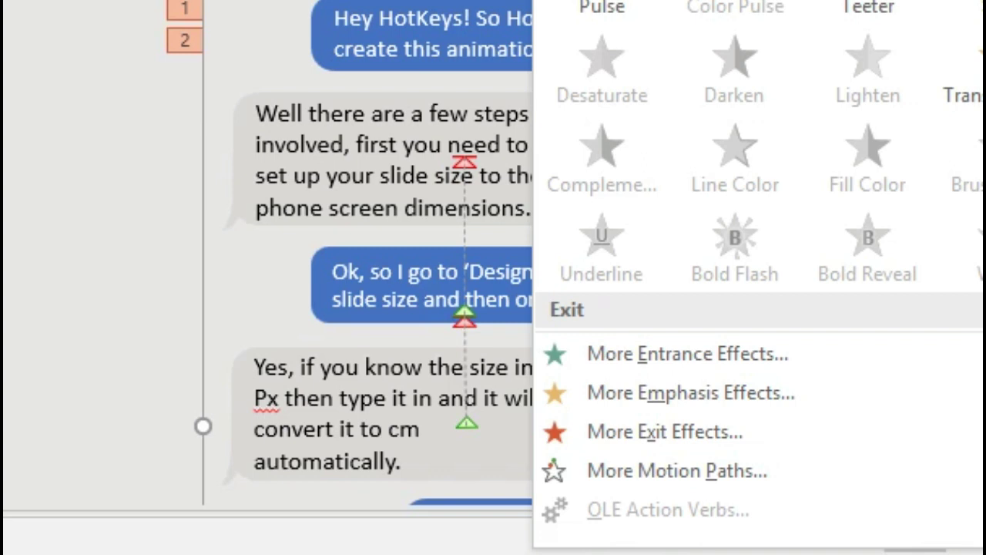
scroll(759, 165, down, 5)
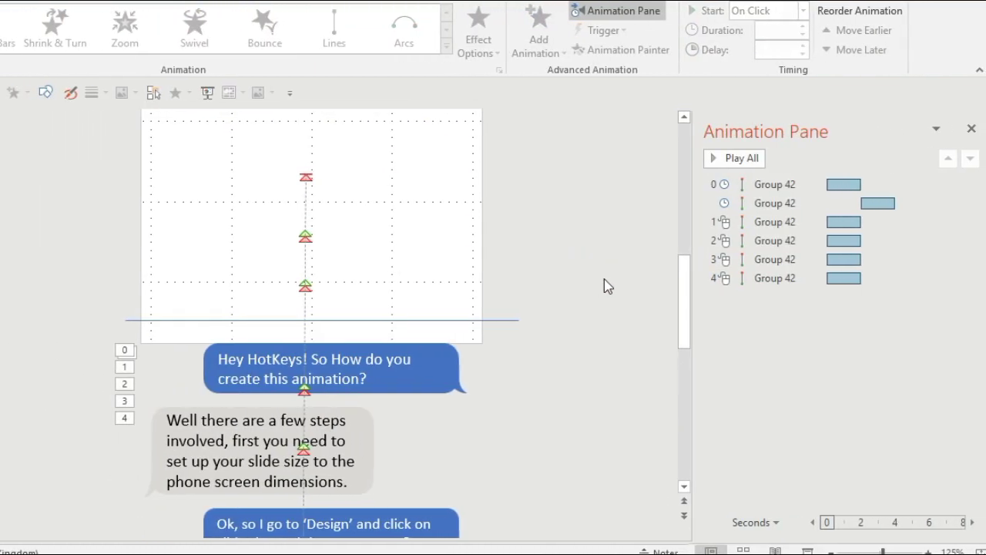
scroll(684, 272, down, 1)
click(379, 181)
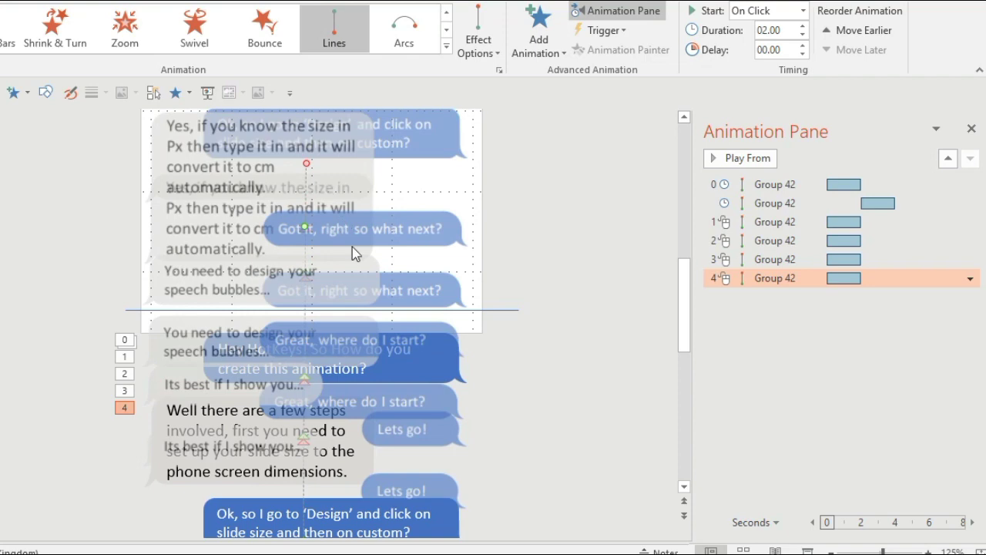
click(539, 39)
click(583, 535)
click(427, 226)
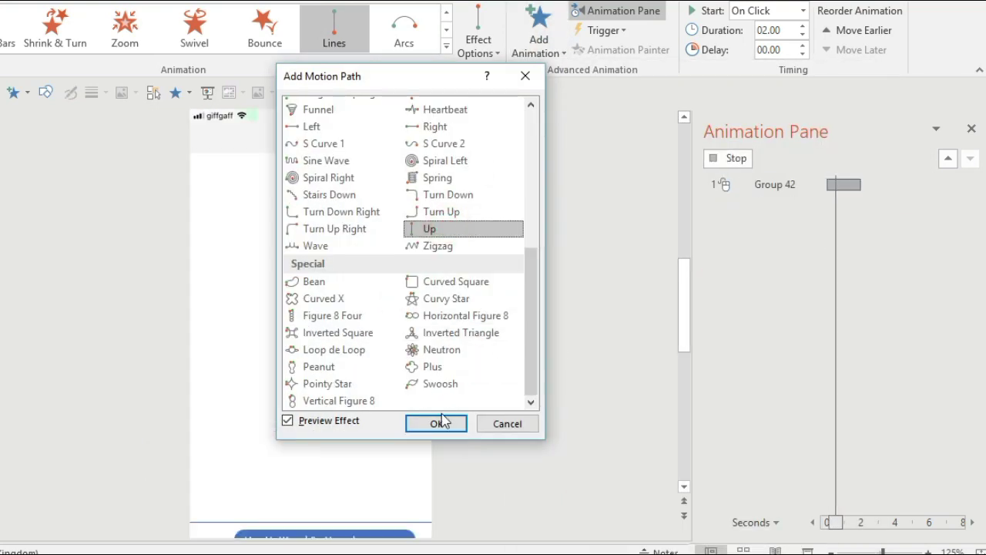
click(439, 420)
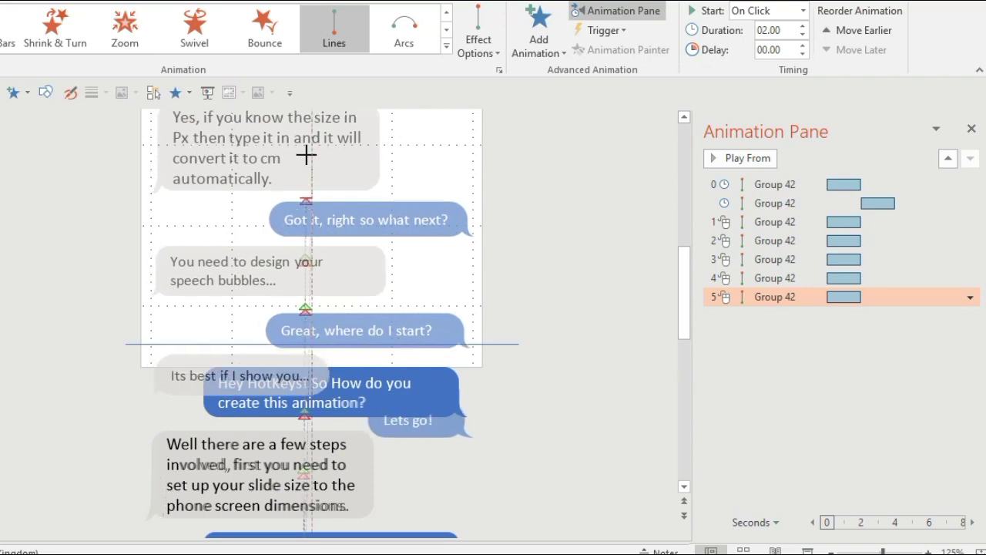
drag(681, 330, 683, 391)
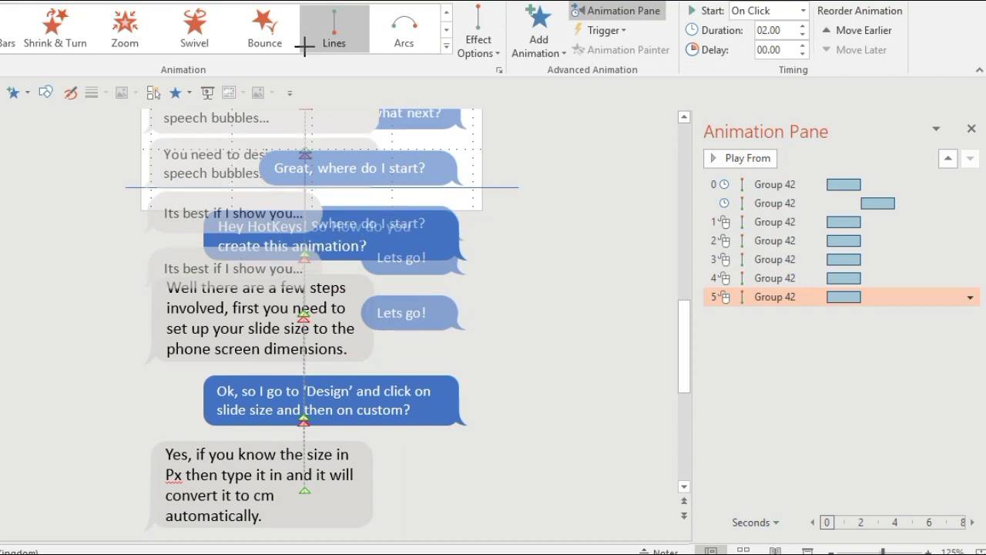
drag(686, 330, 683, 292)
Step: Add another motion path to the bubble group and stretch it to continue the rise
click(539, 37)
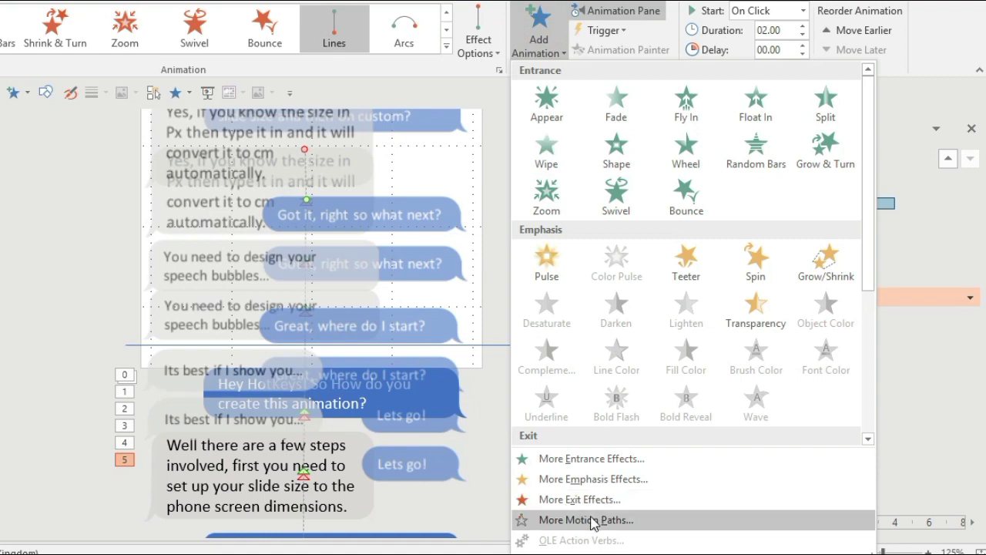
click(555, 516)
scroll(530, 222, down, 2)
double_click(452, 346)
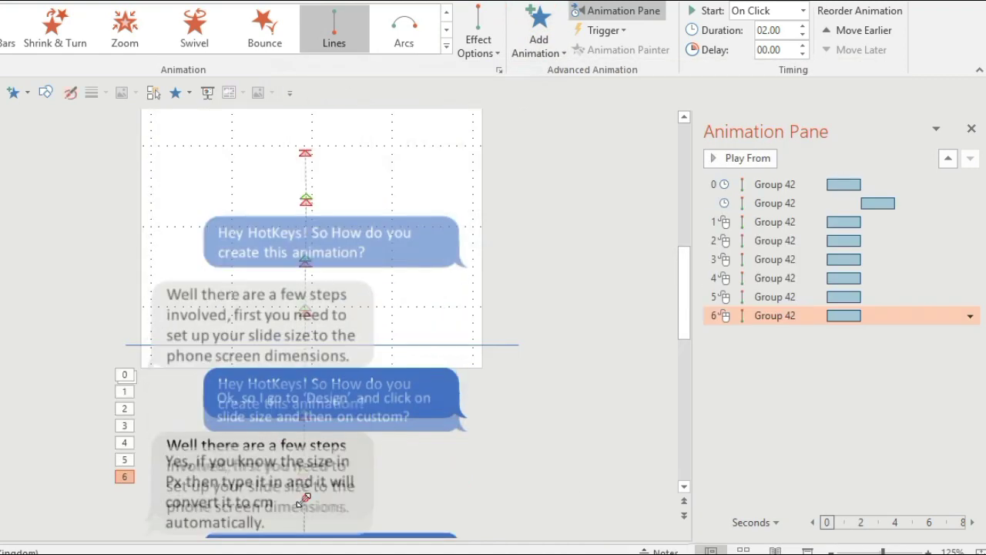
scroll(309, 154, up, 3)
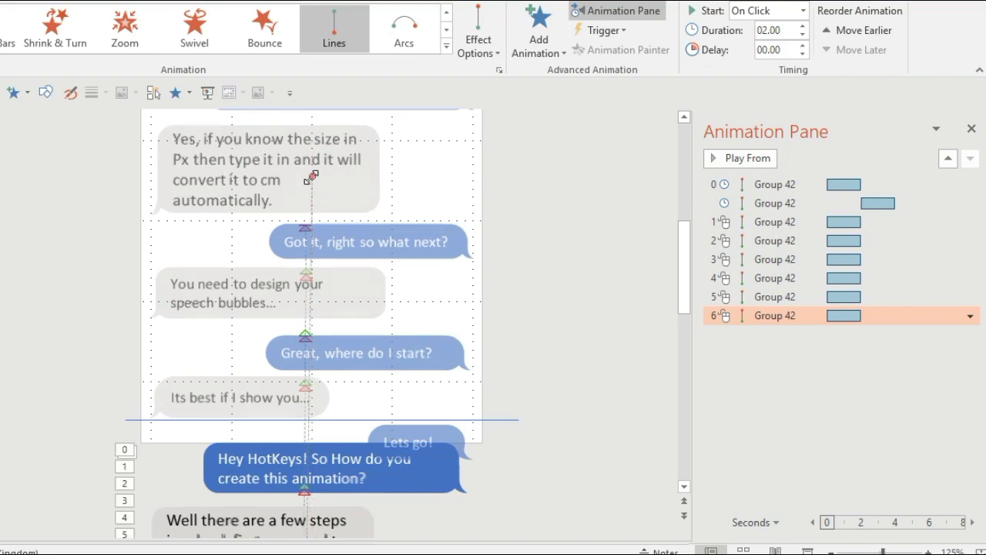
drag(683, 292, 682, 391)
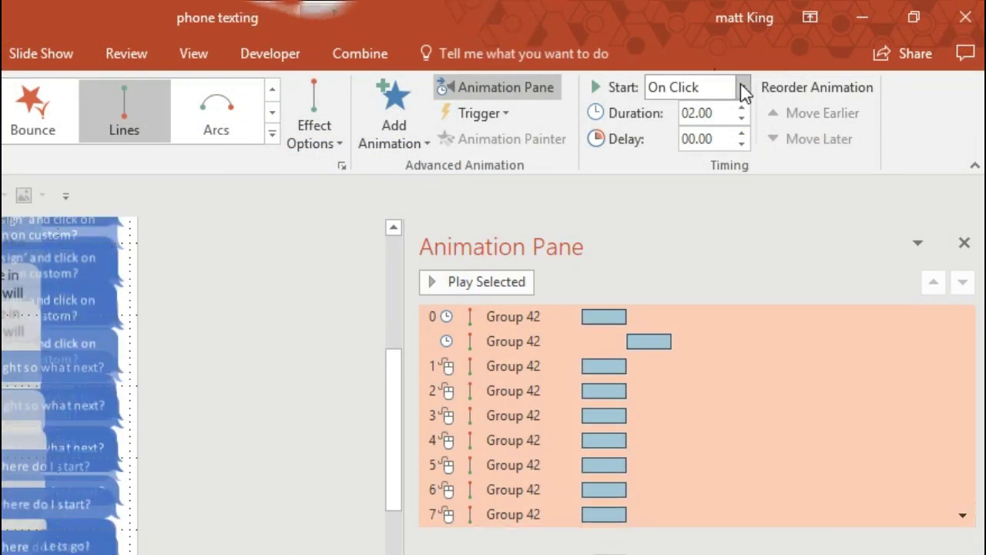
Step: Set all bubble animations to start After Previous with 0.50 s delay and 0.50 s duration
click(742, 87)
click(693, 157)
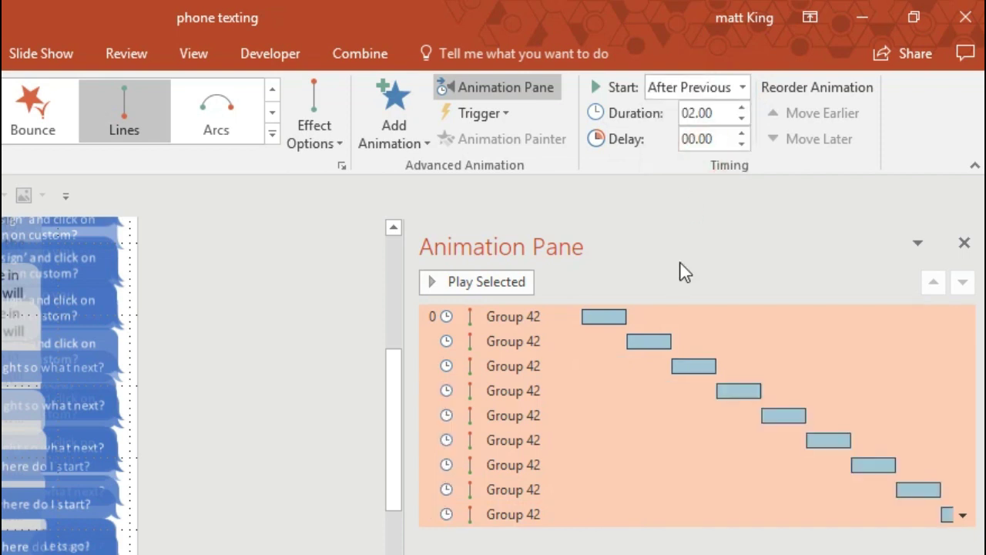
click(717, 139)
drag(717, 138, 695, 147)
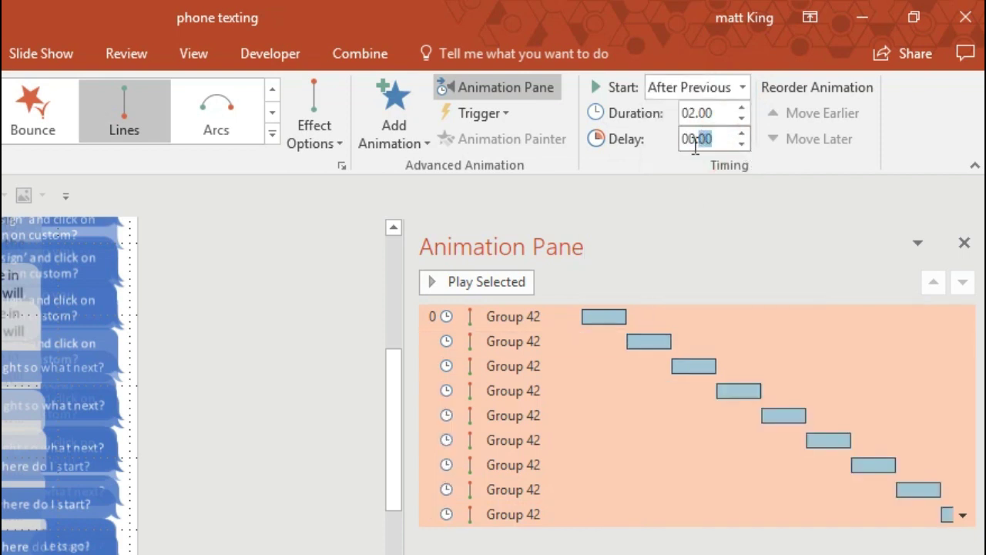
text(5)
click(726, 114)
click(741, 120)
click(741, 119)
click(741, 119)
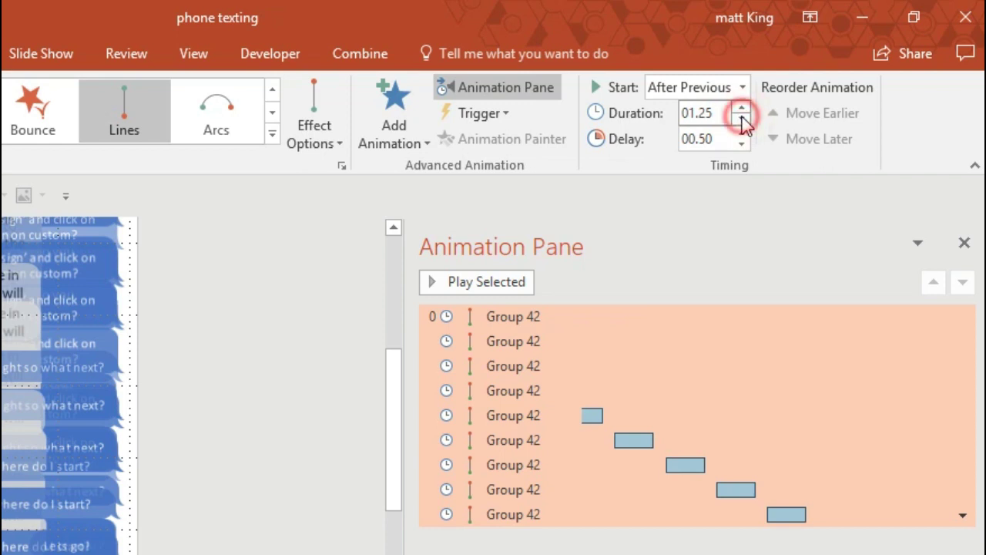
click(741, 121)
click(741, 121)
click(741, 121)
click(741, 121)
click(741, 121)
click(741, 109)
click(741, 109)
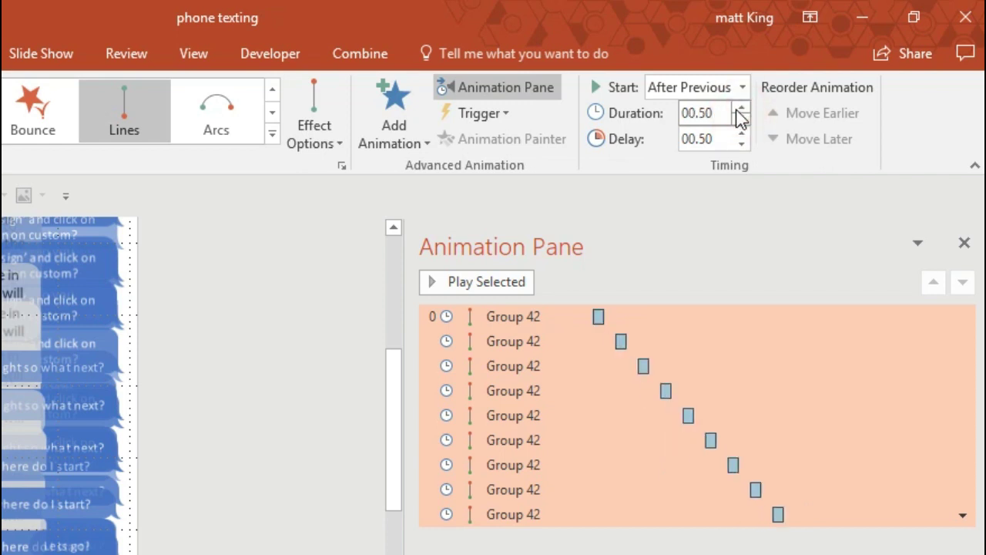
Step: Set the Up effect's smooth start to 0 sec
scroll(700, 114, up, 1)
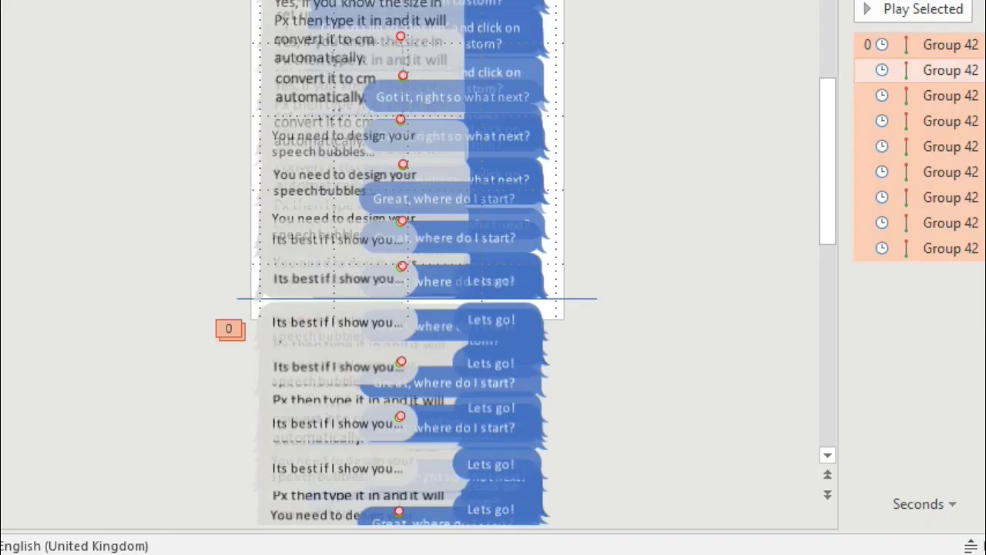
double_click(473, 448)
drag(415, 211, 365, 213)
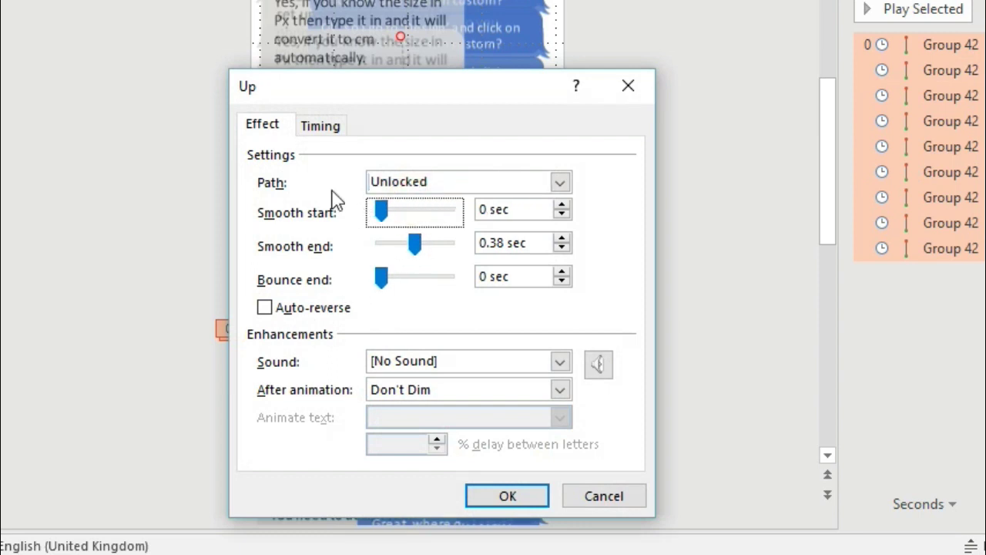
Step: Raise the delay to 0.75 s, and give the Up paths a 0.3 s smooth end and Click sound
click(507, 497)
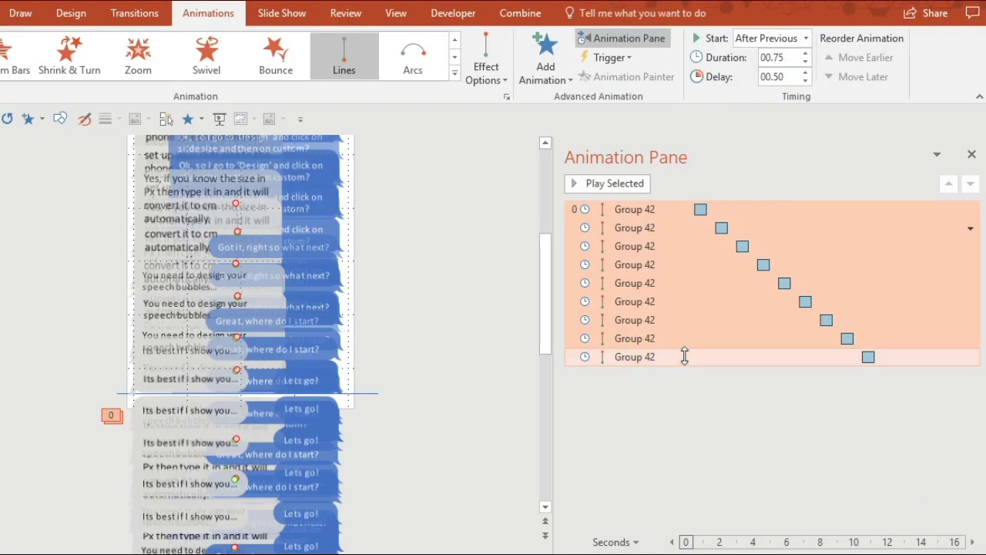
click(805, 72)
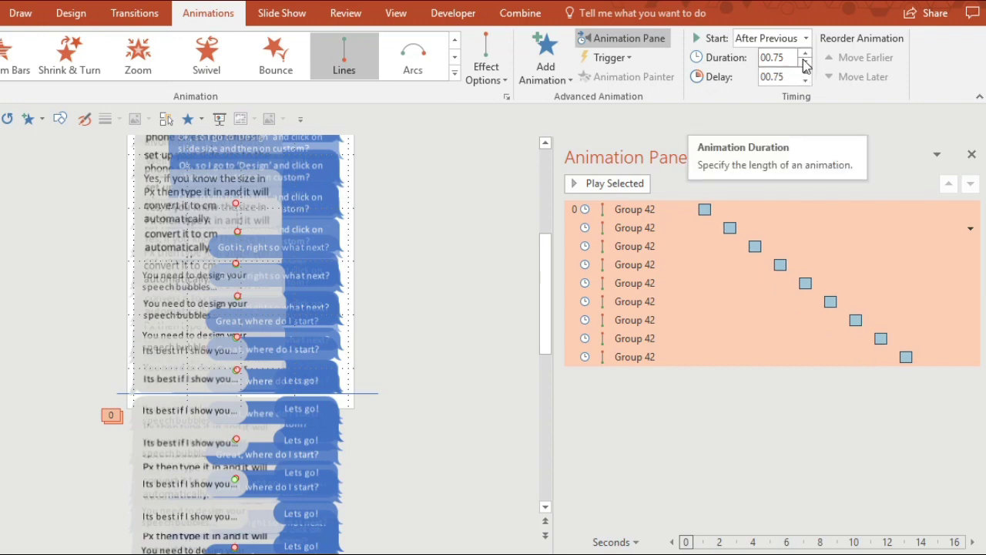
right_click(682, 213)
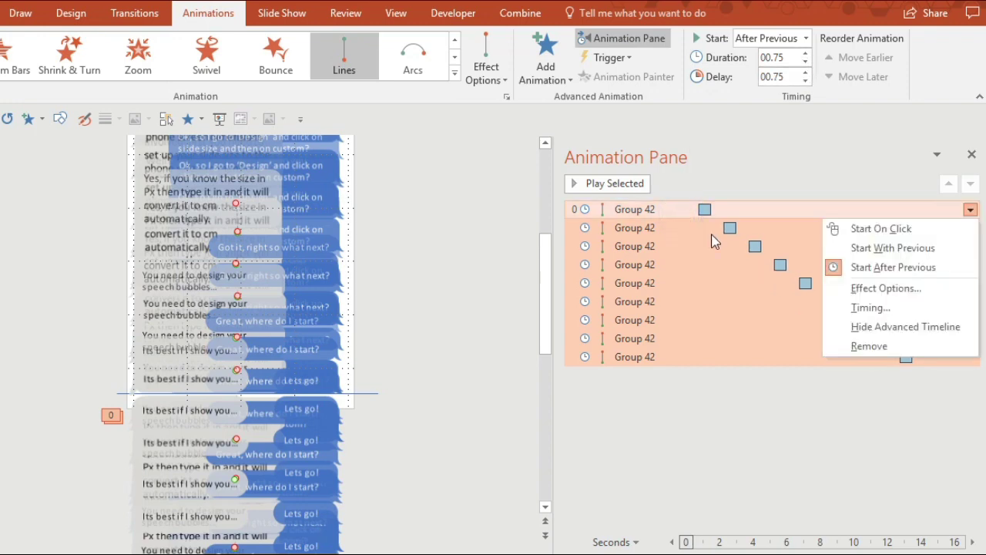
click(865, 288)
click(352, 356)
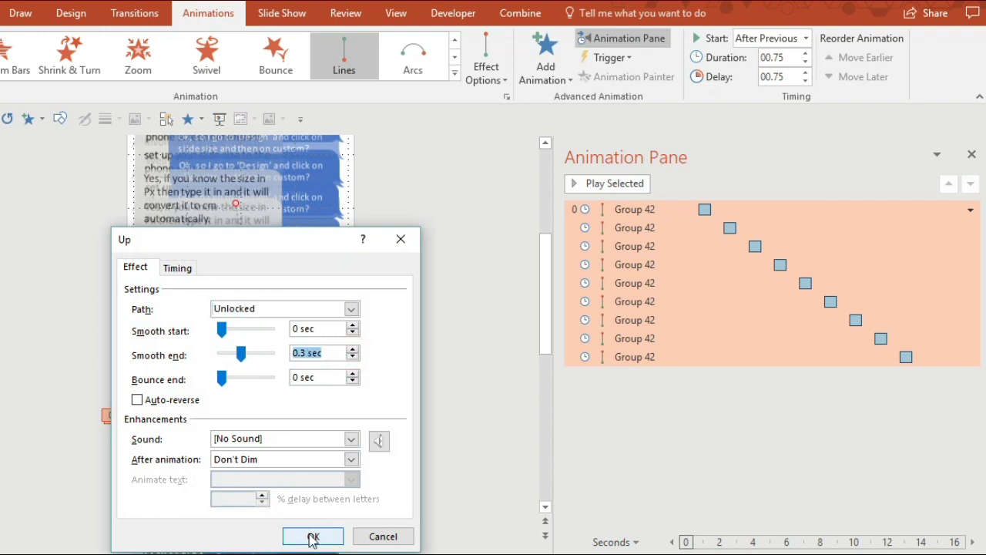
click(351, 438)
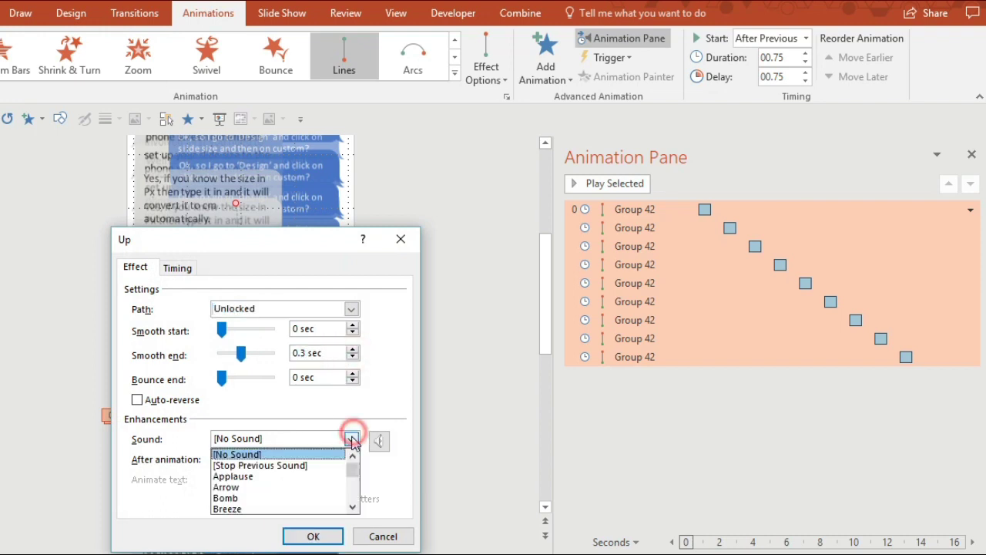
scroll(332, 470, down, 3)
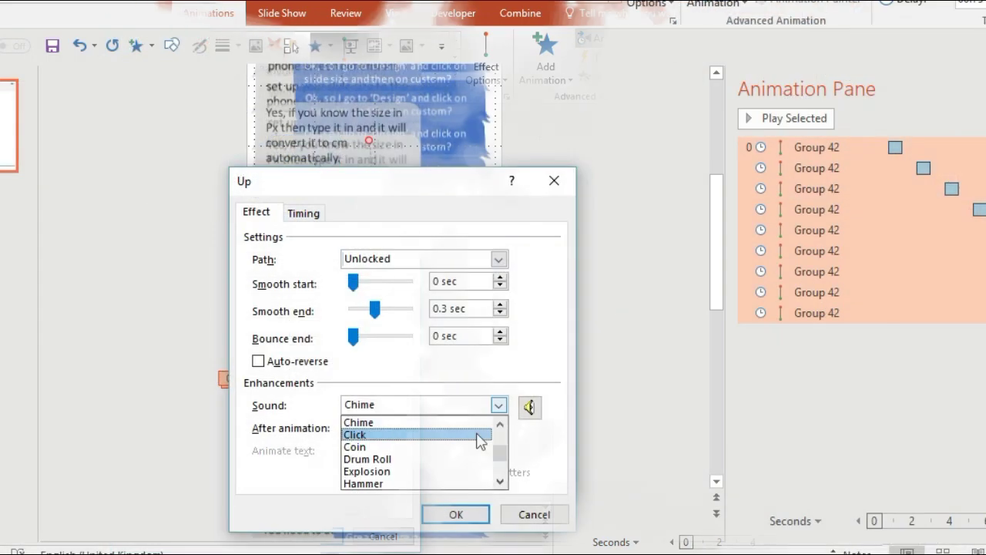
click(476, 434)
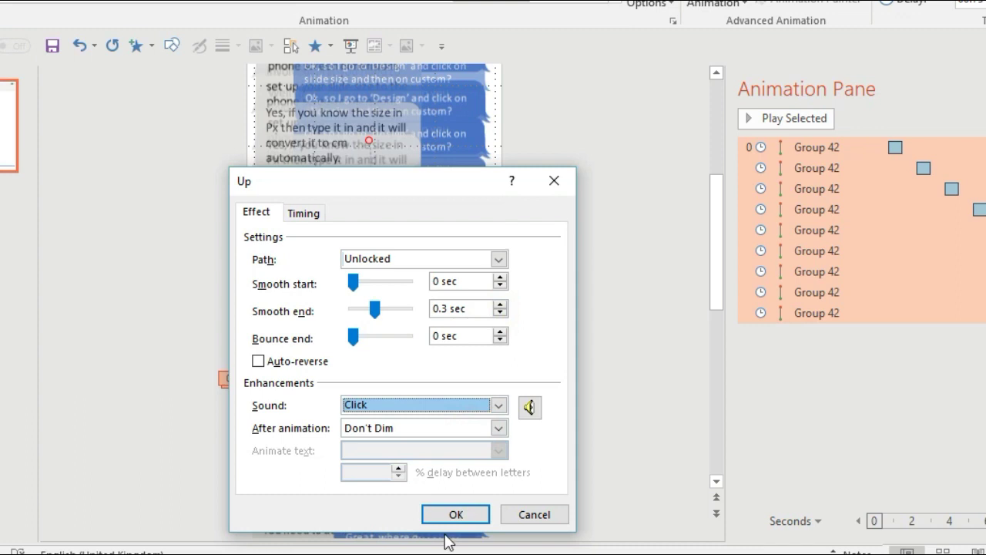
click(456, 514)
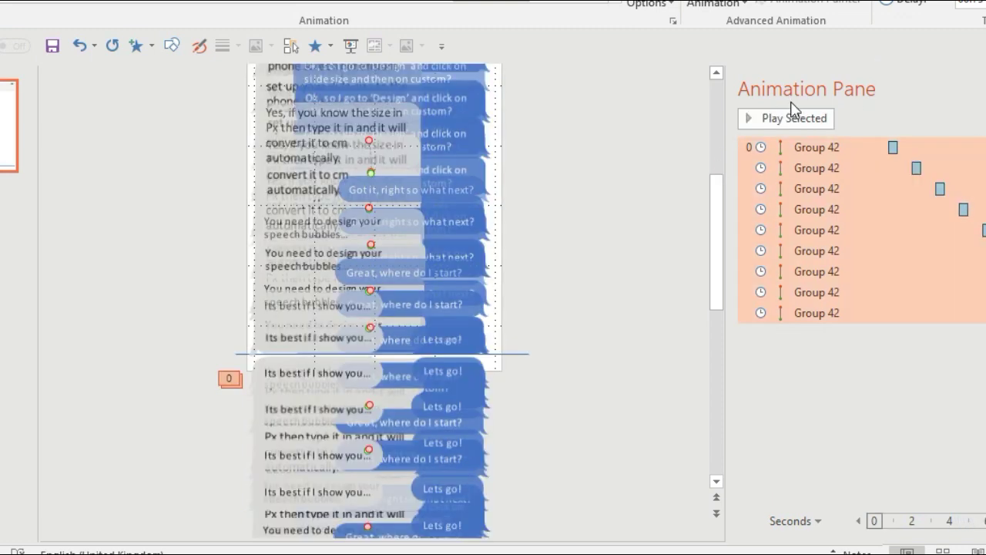
Step: Draw a rectangle across the slide's bottom edge with no fill and no outline
click(798, 121)
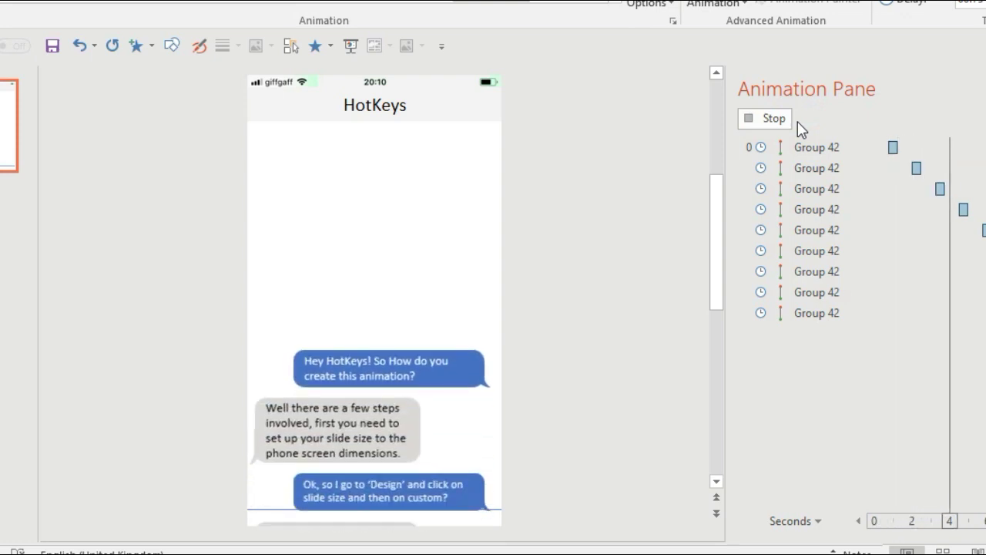
drag(238, 354, 238, 355)
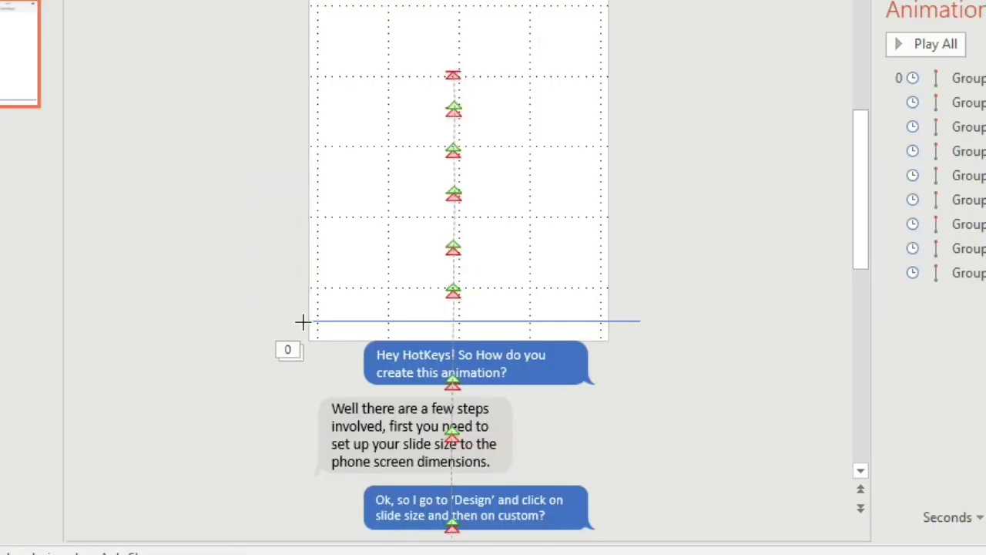
drag(299, 320, 632, 345)
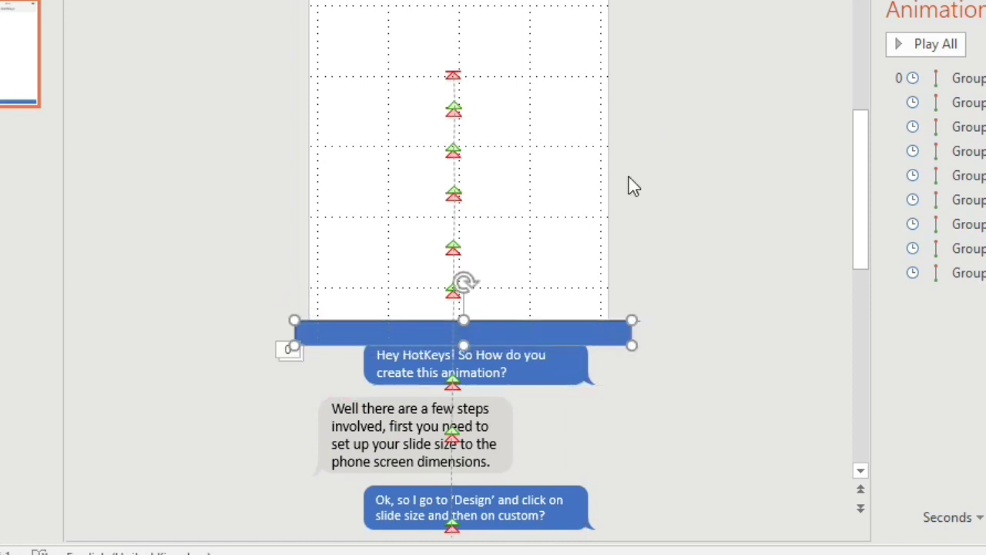
click(480, 90)
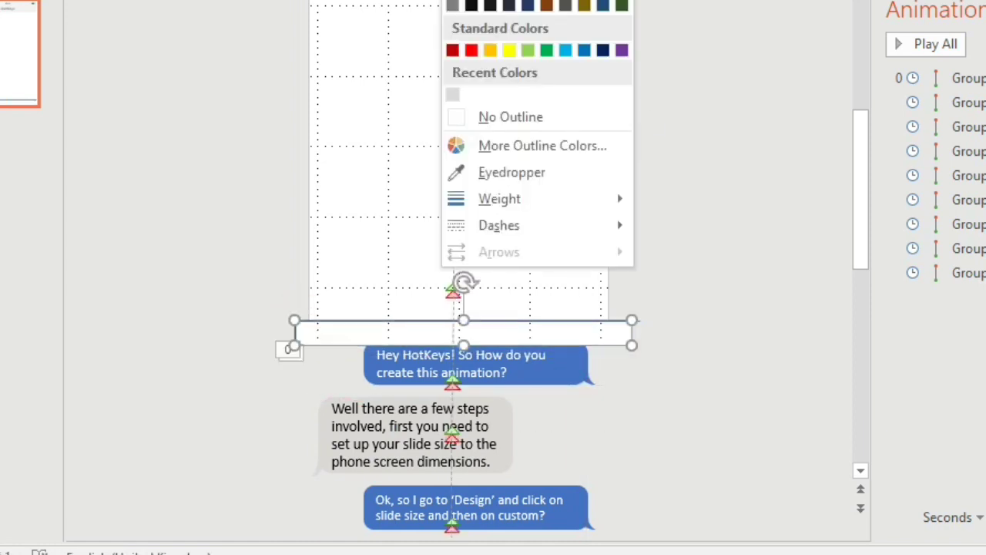
click(479, 116)
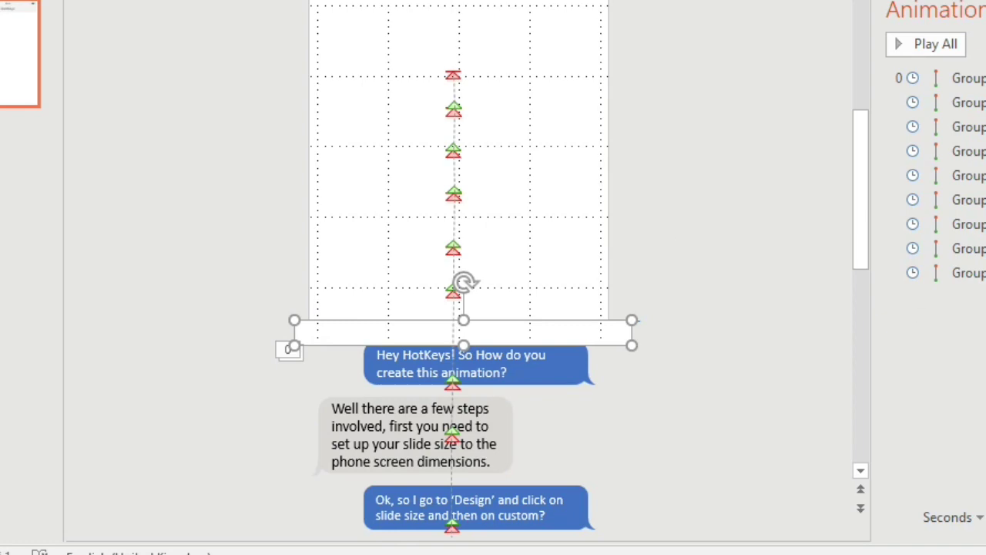
Step: Hide the gridlines and play all the bubble animations
click(750, 160)
click(474, 33)
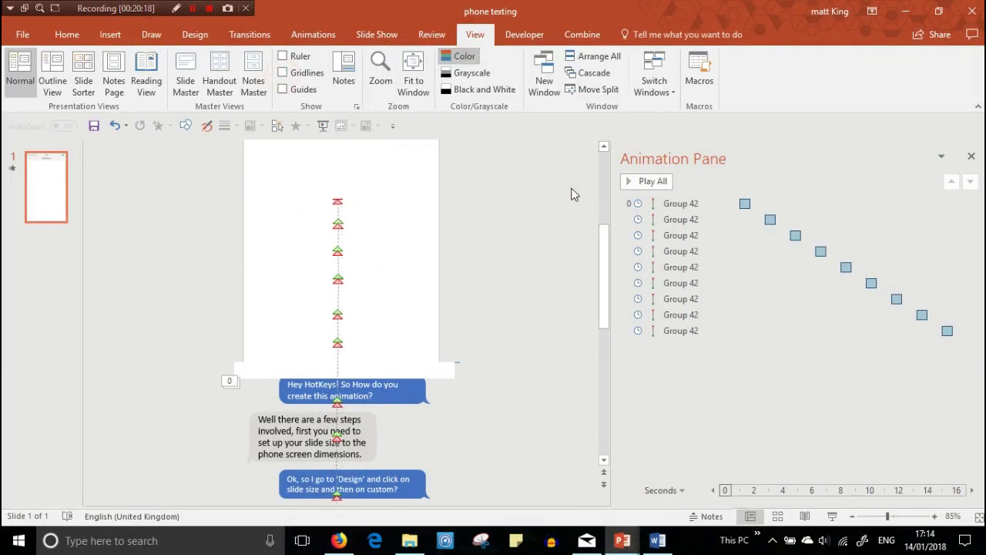
click(642, 184)
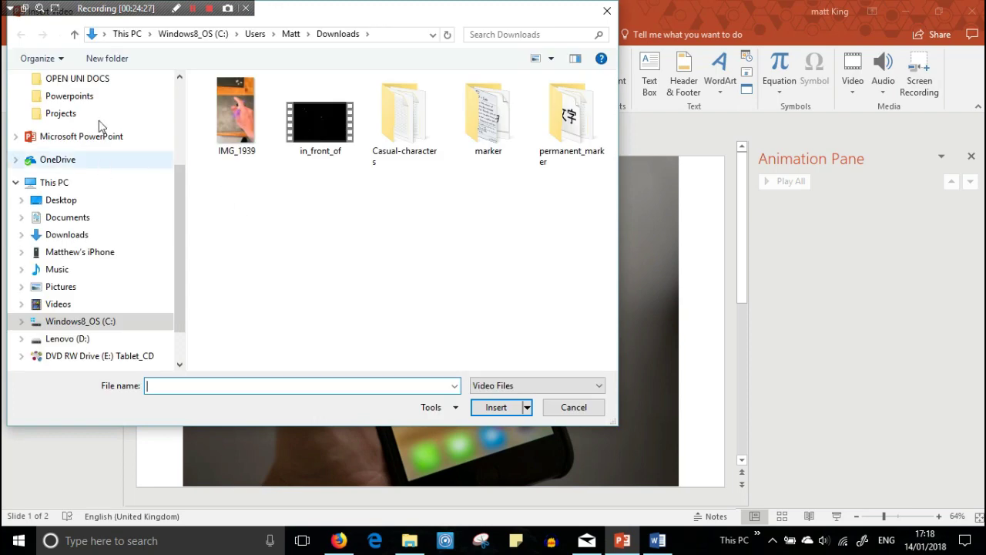
Step: Insert the phone texting video from the Powerpoints folder and rotate it to the phone's tilt
click(88, 97)
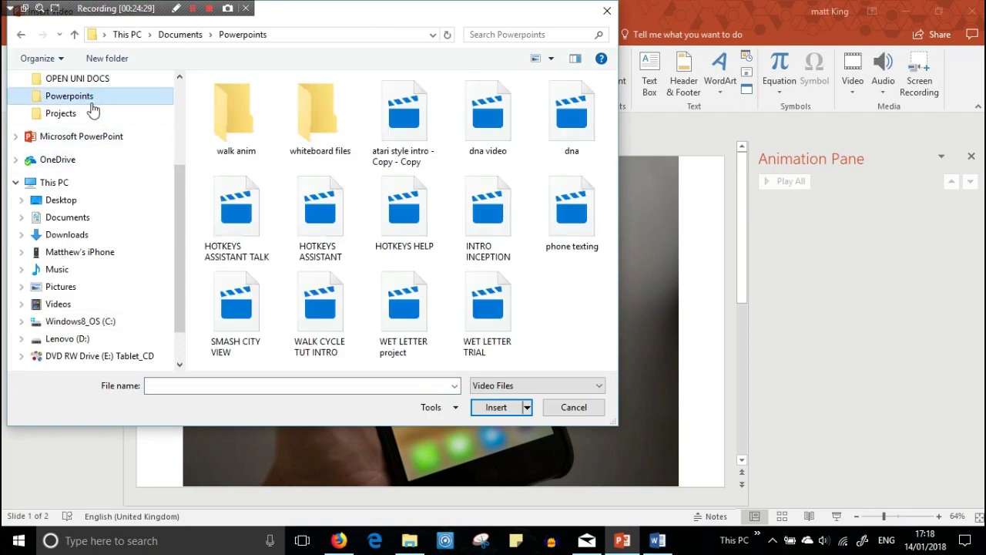
click(572, 216)
click(502, 403)
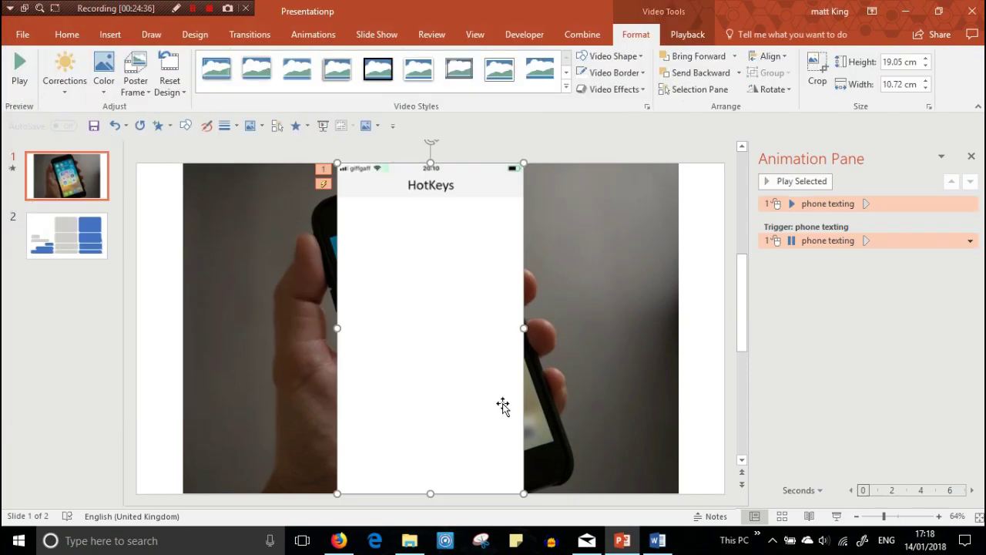
drag(429, 143, 391, 198)
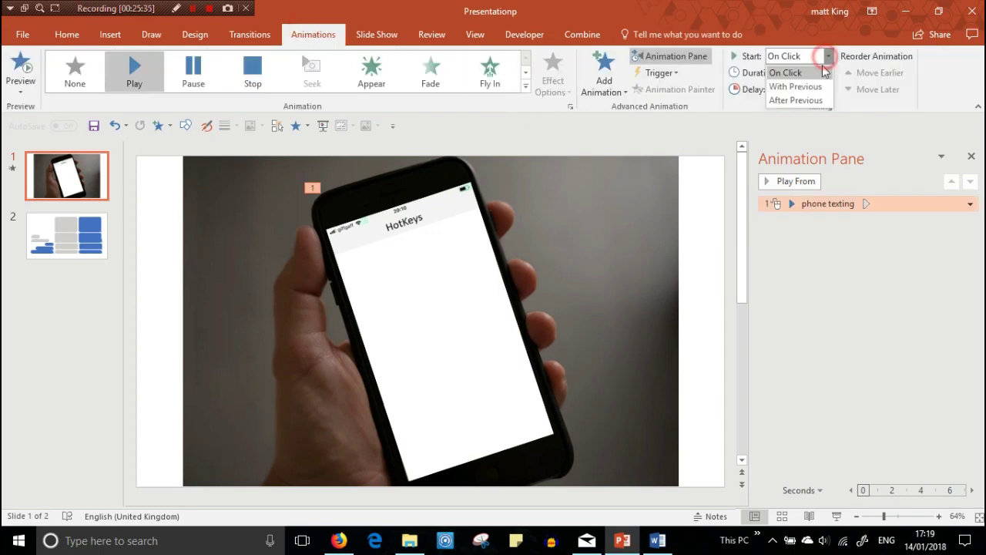
Step: Set the phone texting video to start With Previous and preview it playing
click(794, 87)
click(791, 183)
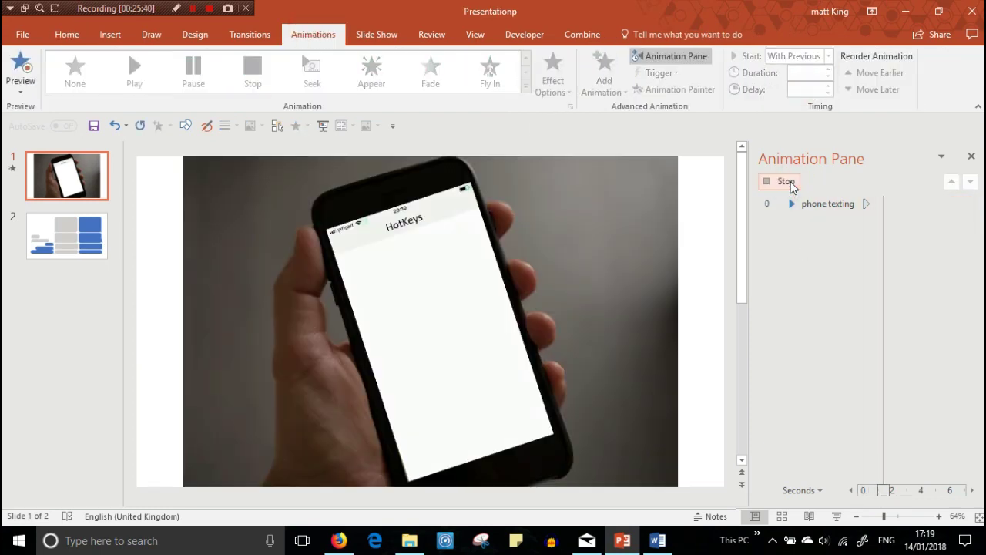